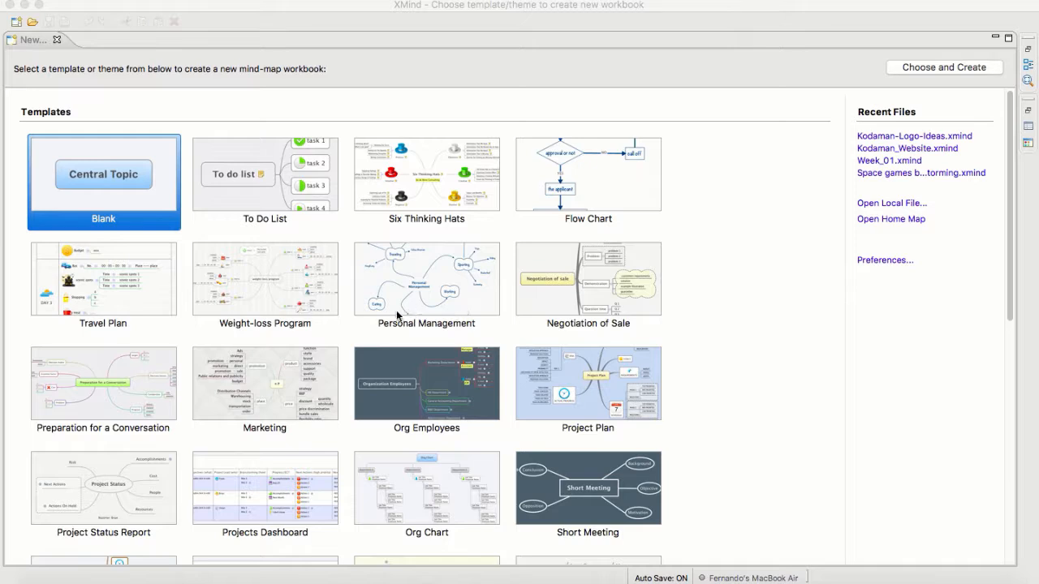
Create a new mind map from the Blank template and name its central topic "Weather App"
double_click(116, 185)
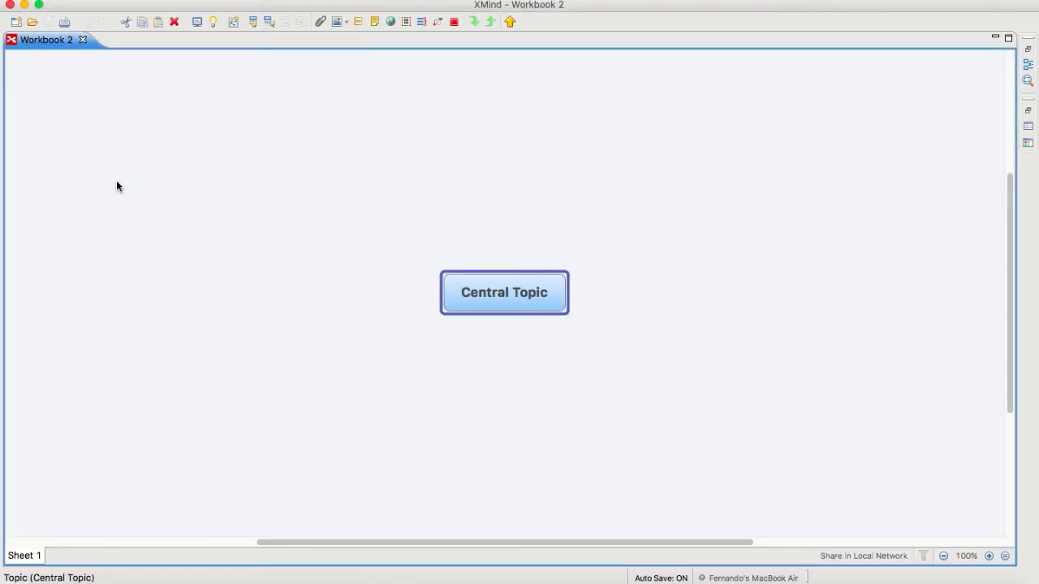
double_click(482, 300)
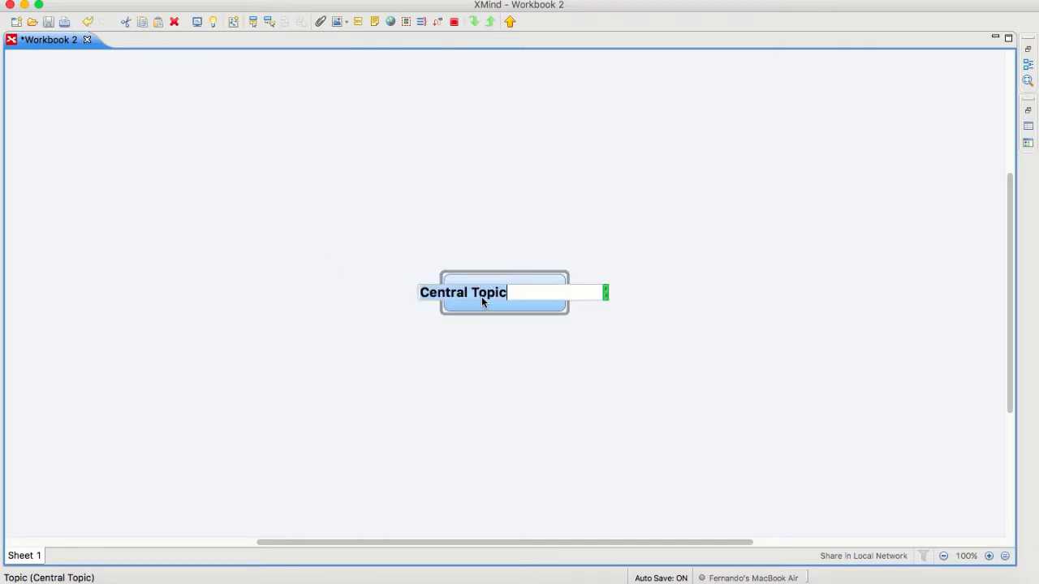
text(We)
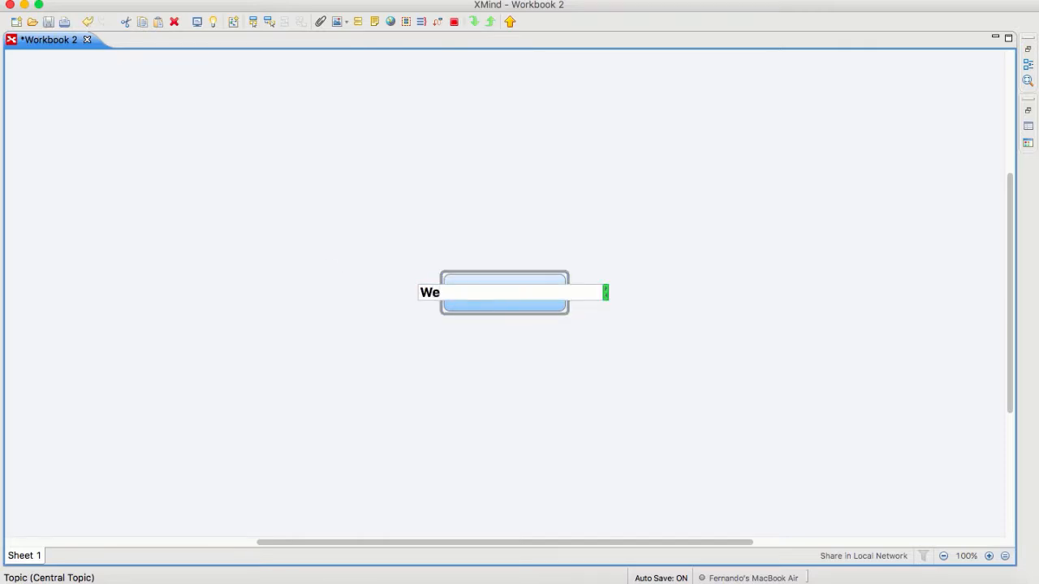
text(ather App)
key(Return)
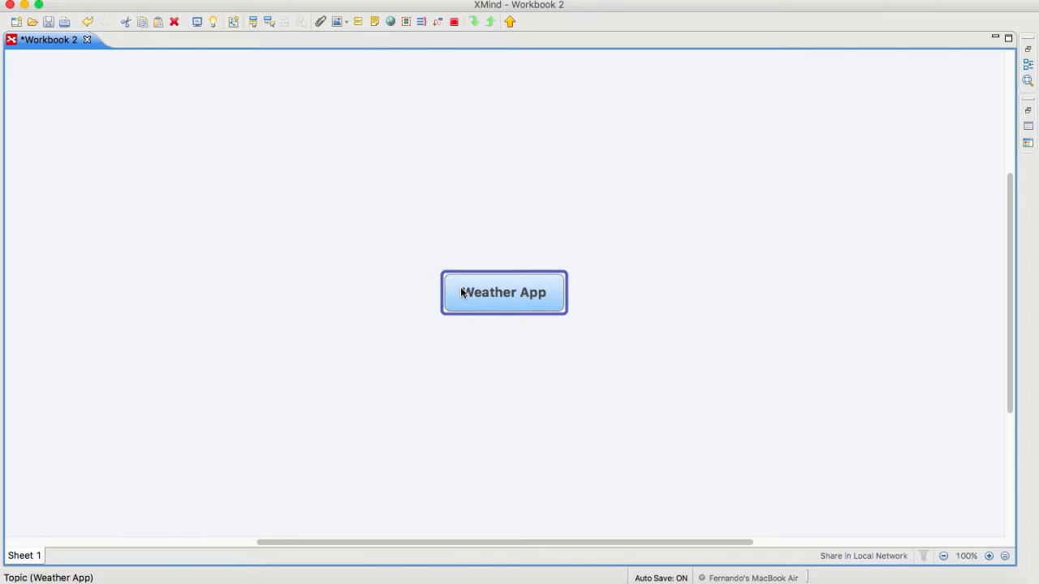
Add two main topics named "Features" and "Screens" to the Weather App central topic
key(Tab)
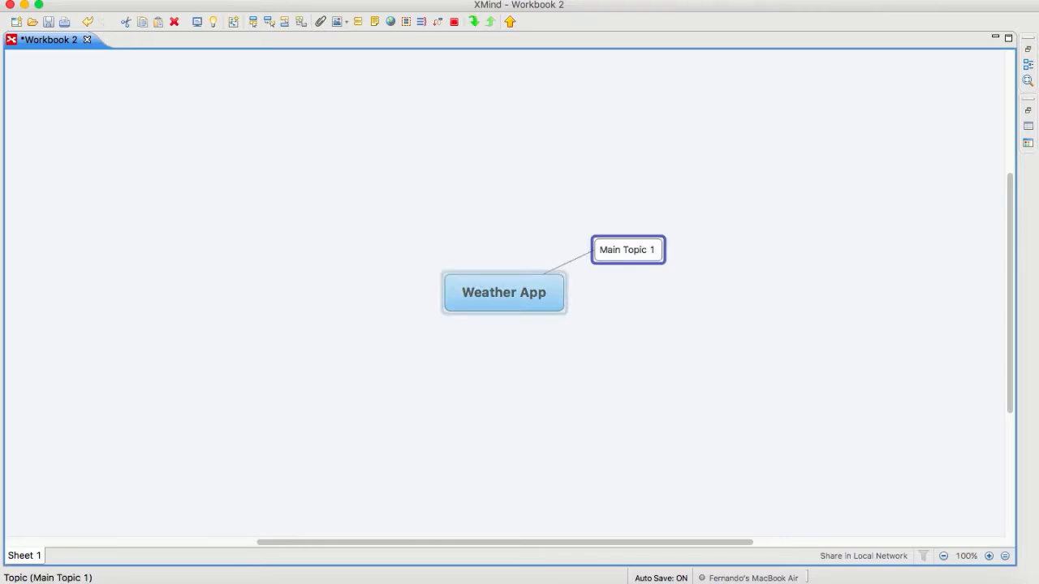
text(Featu)
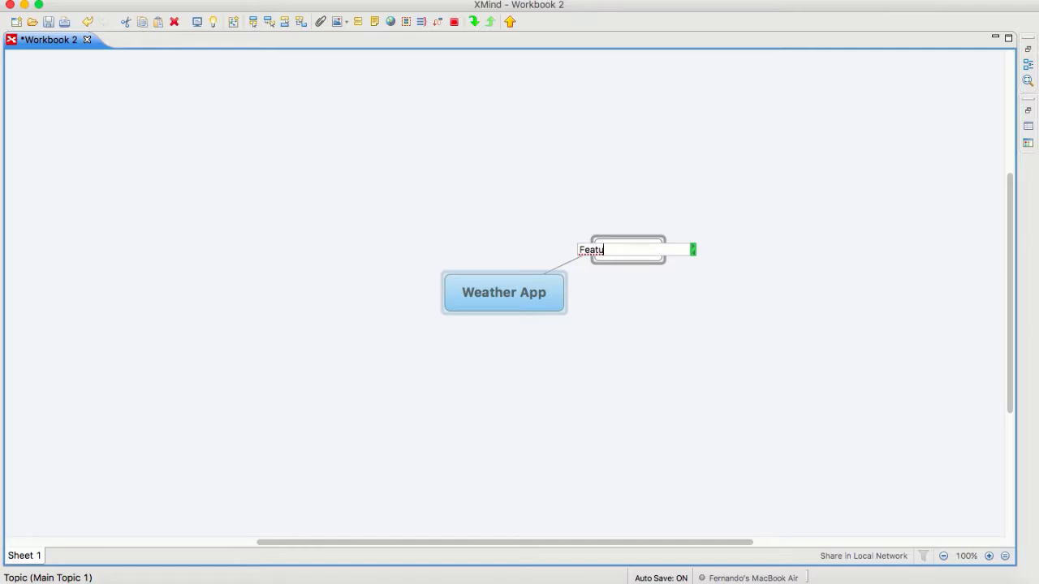
text(res)
key(Return)
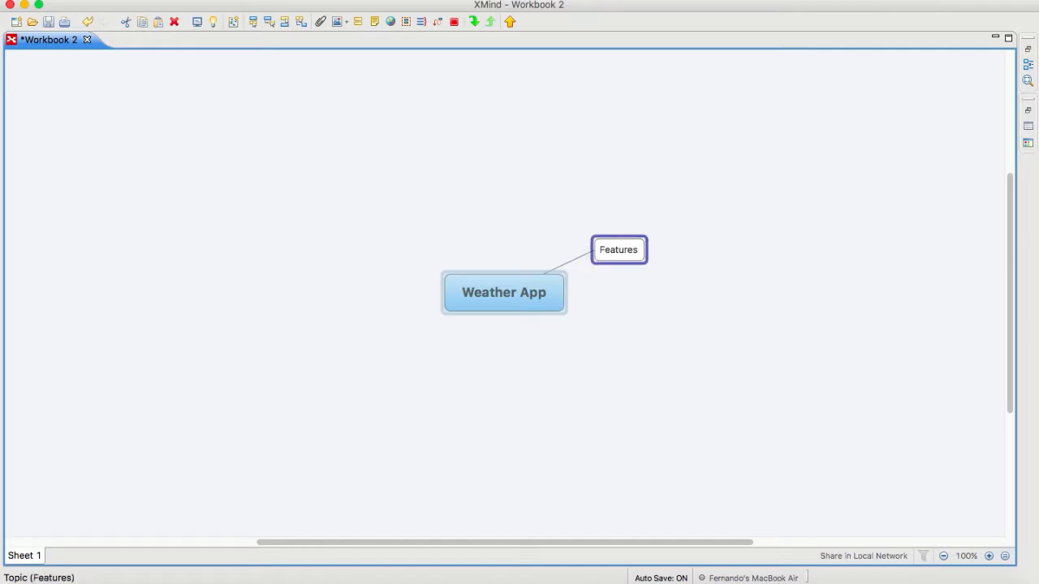
click(503, 292)
key(Tab)
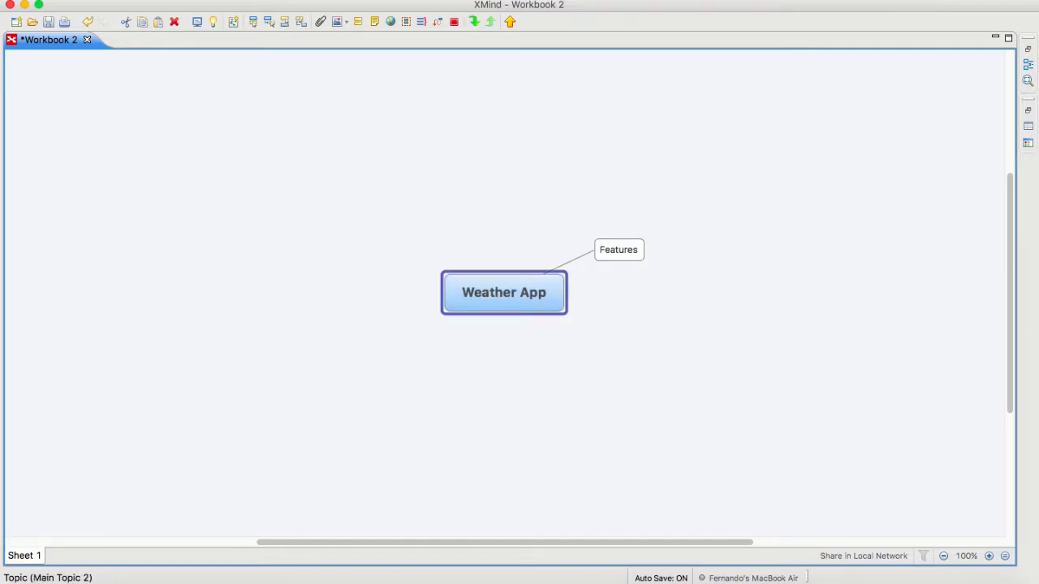
text(Screens)
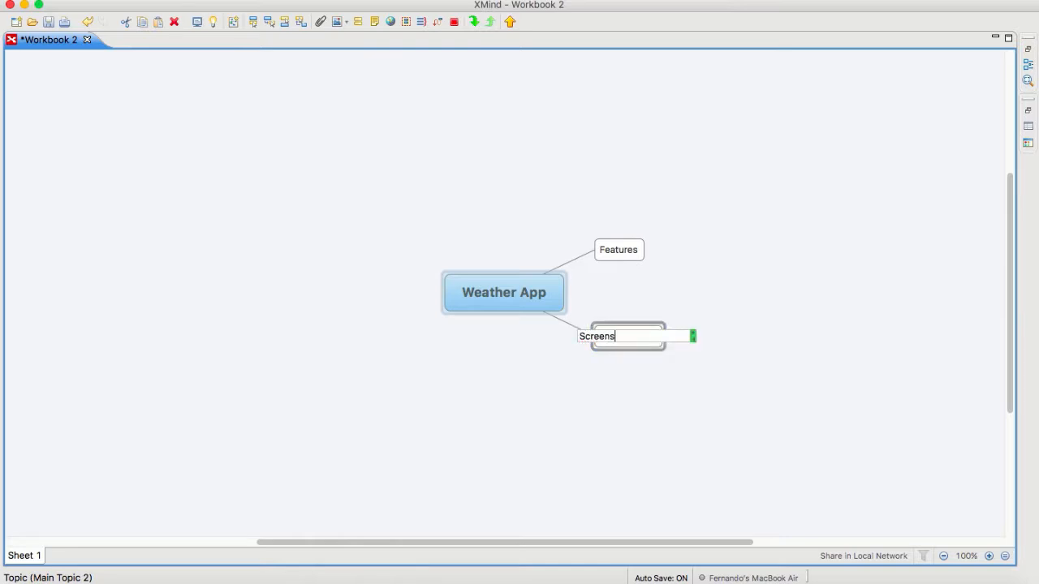
key(Return)
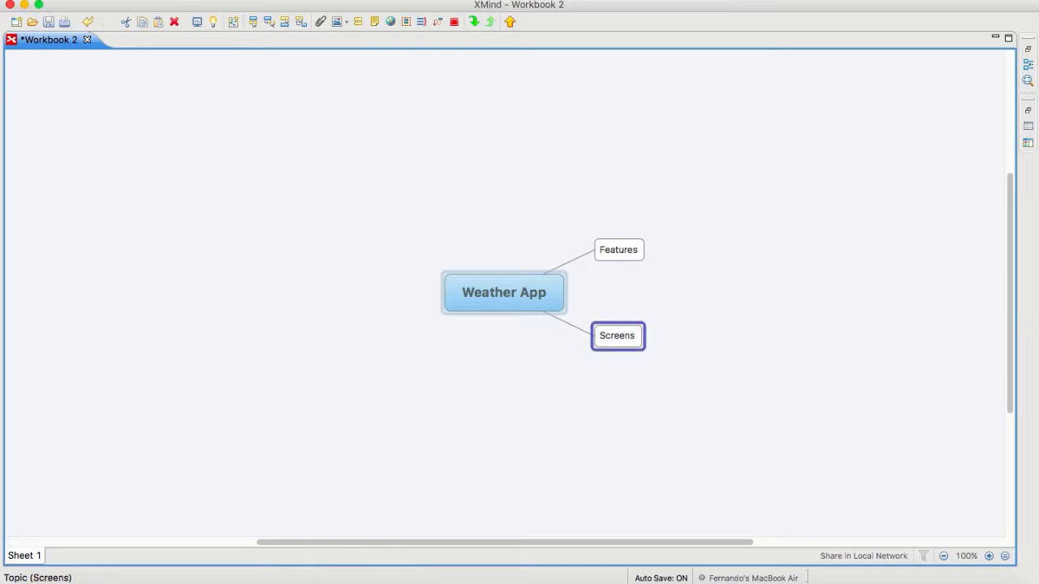
Add a third main topic named "Research" to the Weather App central topic
scroll(509, 292, right, 1)
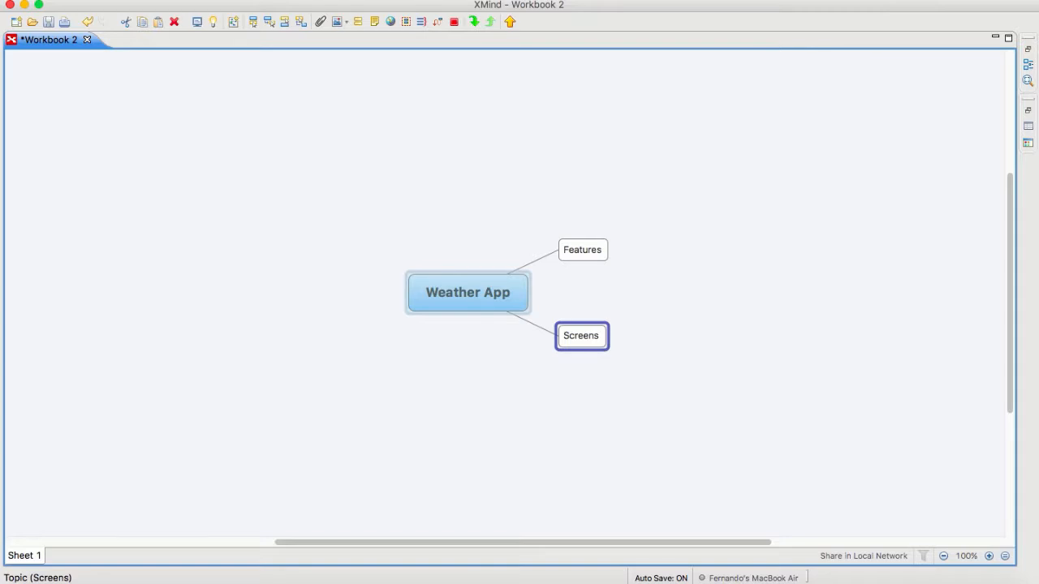
click(468, 293)
key(Tab)
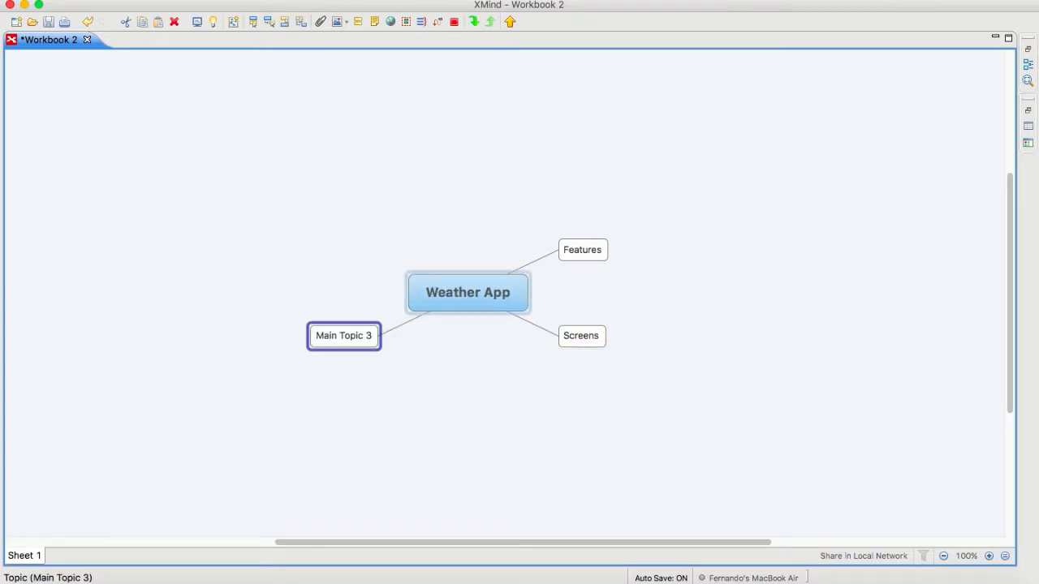
text(Research)
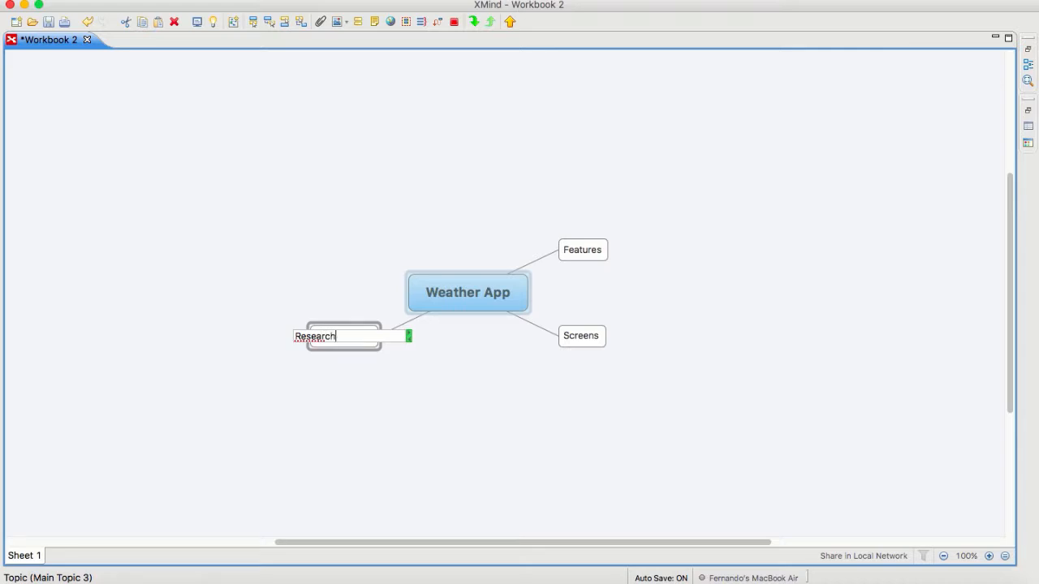
key(Return)
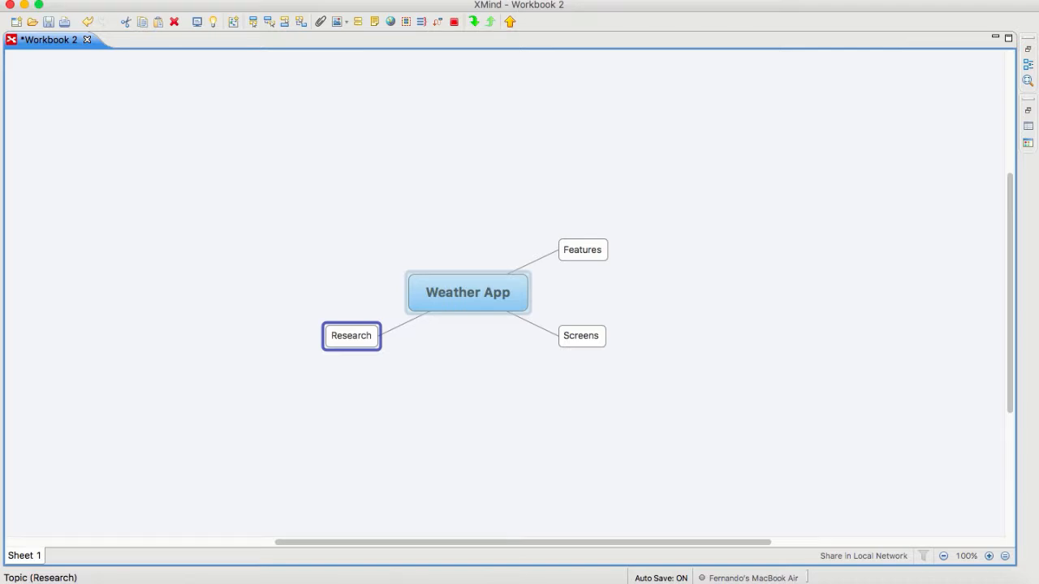
click(440, 382)
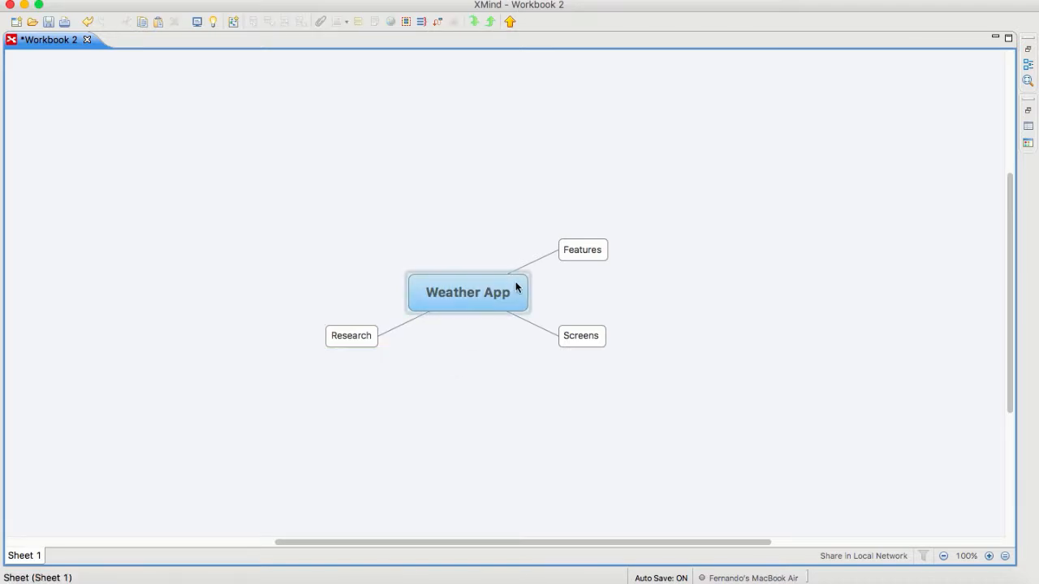
Add the subtopics "Current Temperature" and "Hi / Lo Temp" under Features
click(582, 249)
key(Tab)
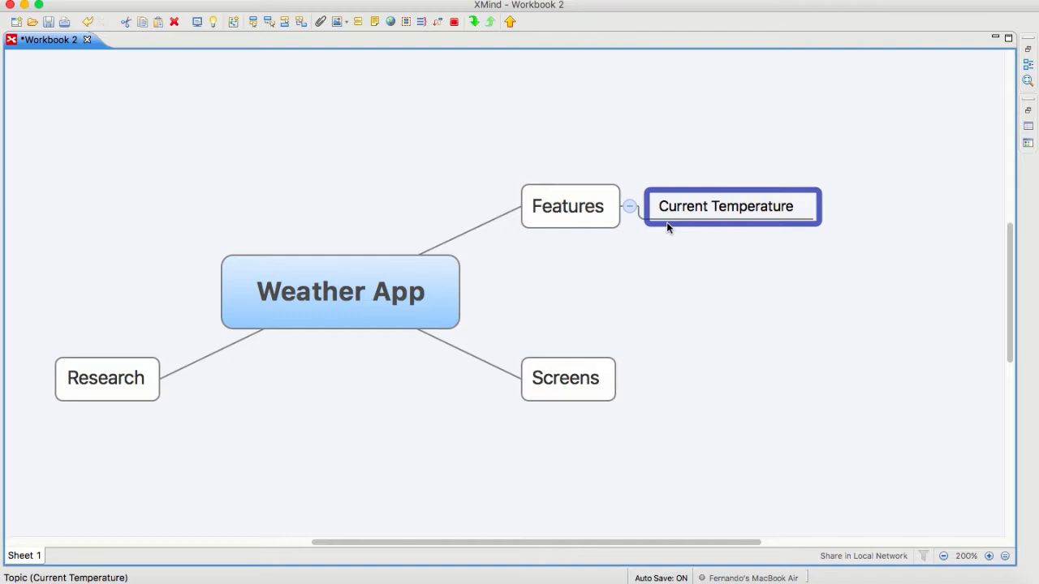
key(Return)
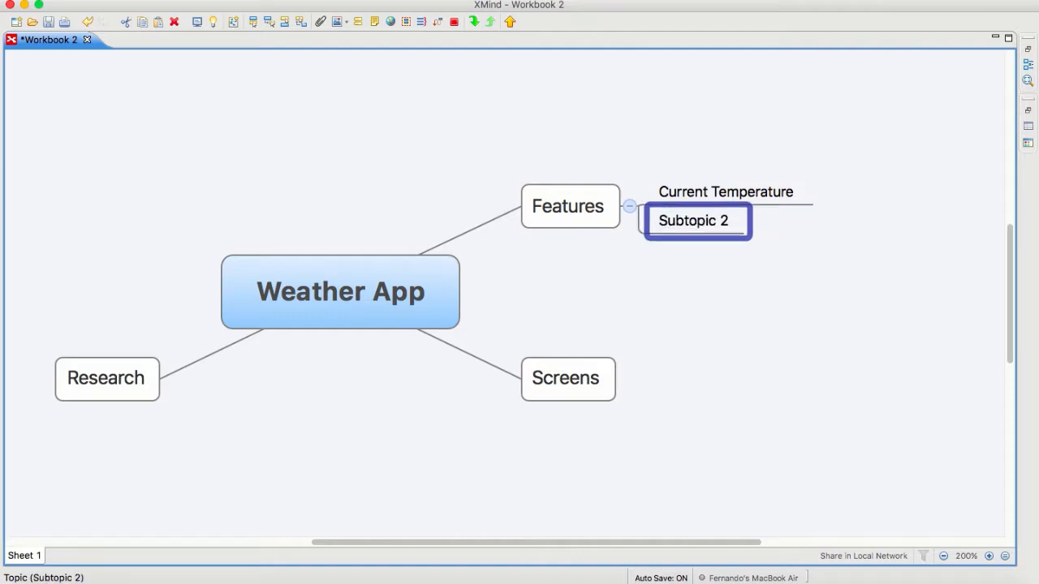
text(Hi)
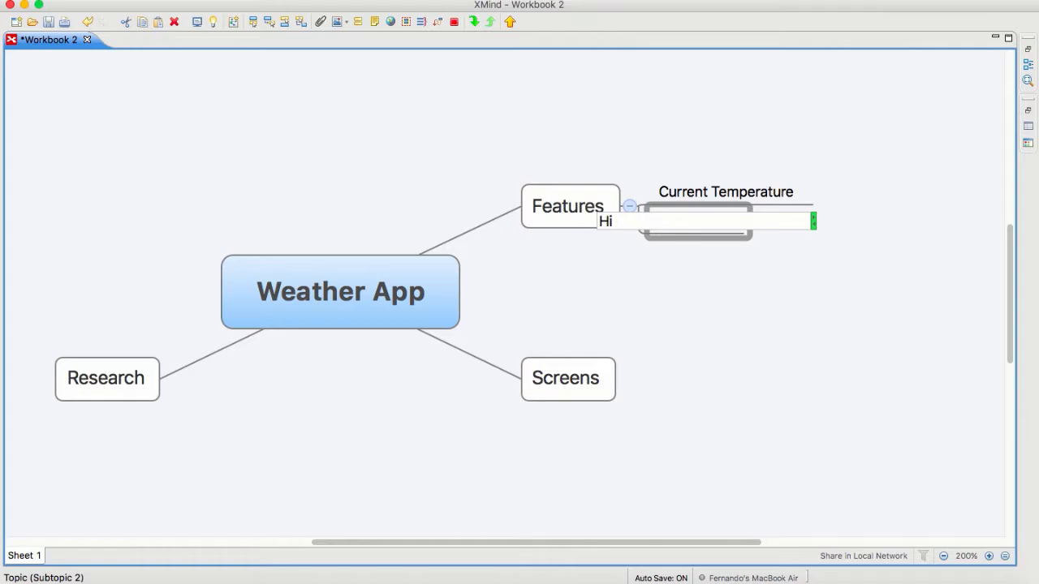
text( / Lo Temp)
key(Return)
Add the subtopic "Description Day (Sunny or Cloudy)" under Features, below Hi / Lo Temp
key(Return)
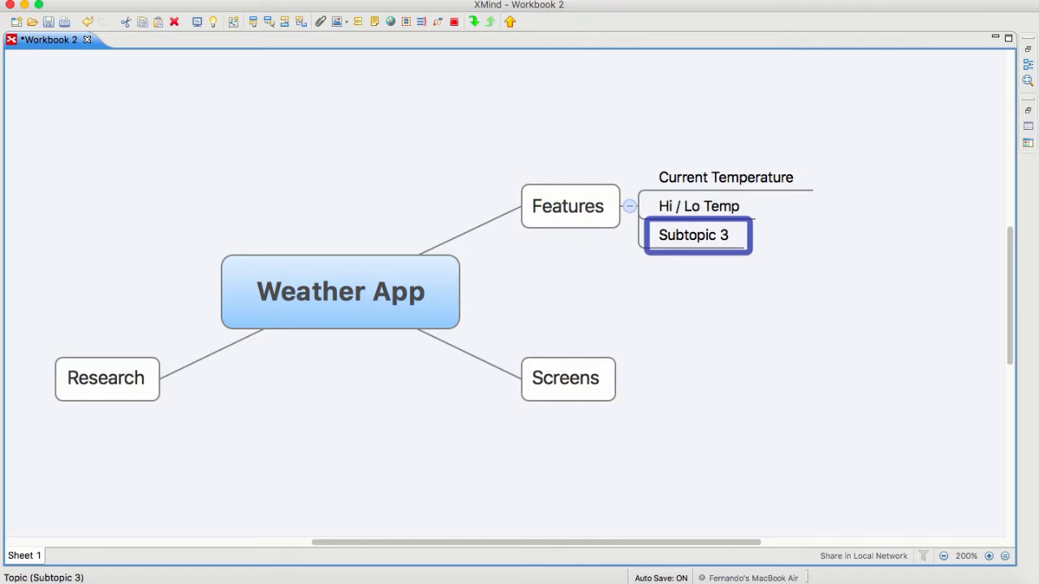
text(Des)
text(c)
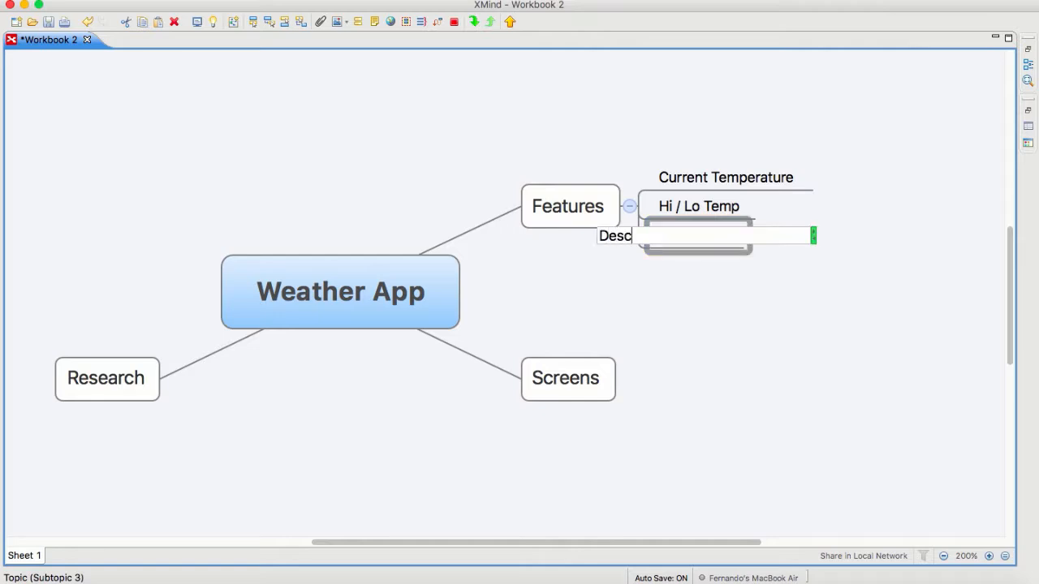
text(ription Day ())
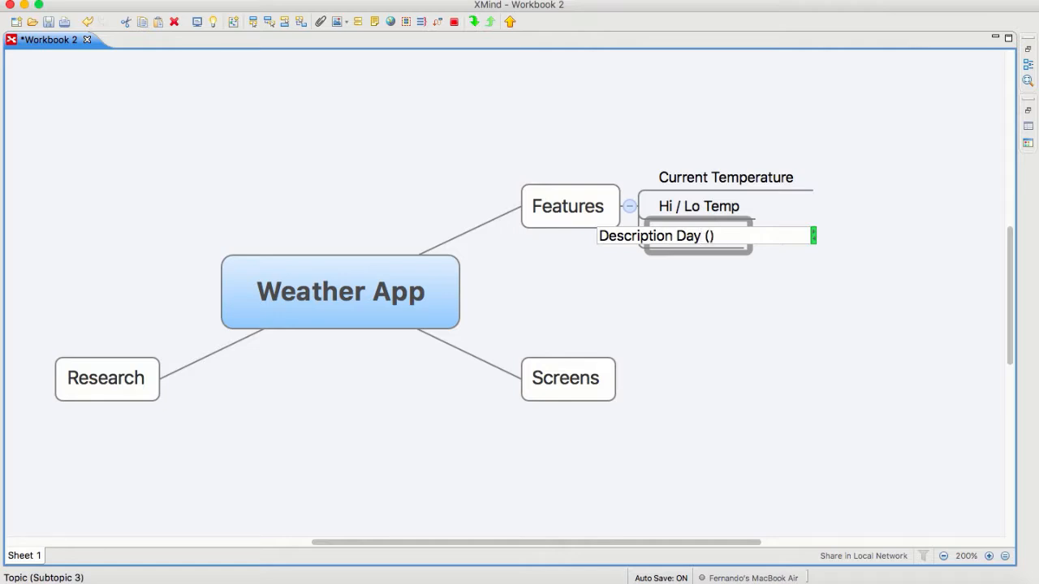
key(Left)
text(Sunny or )
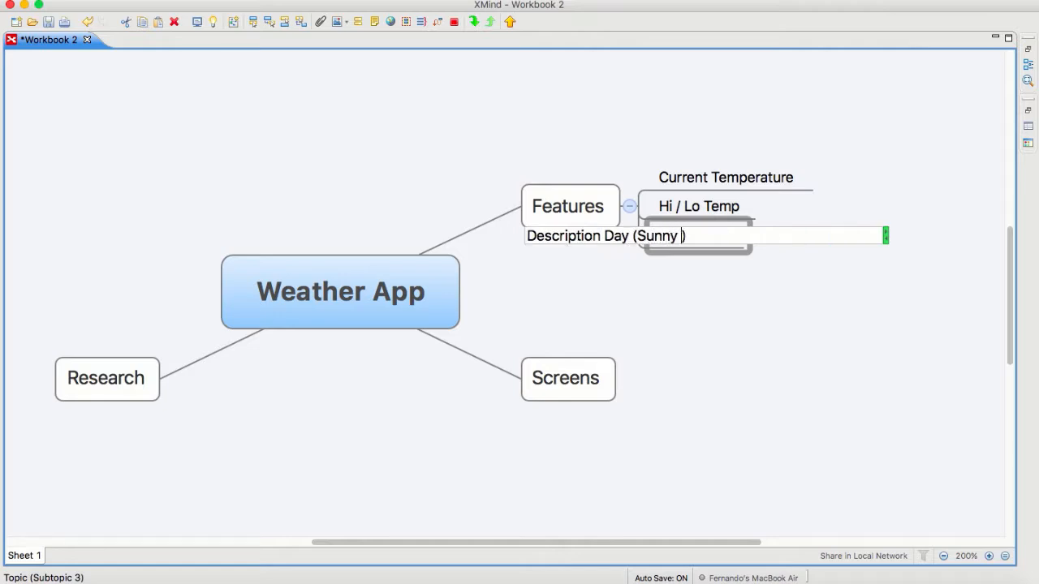
text(Cloudy)
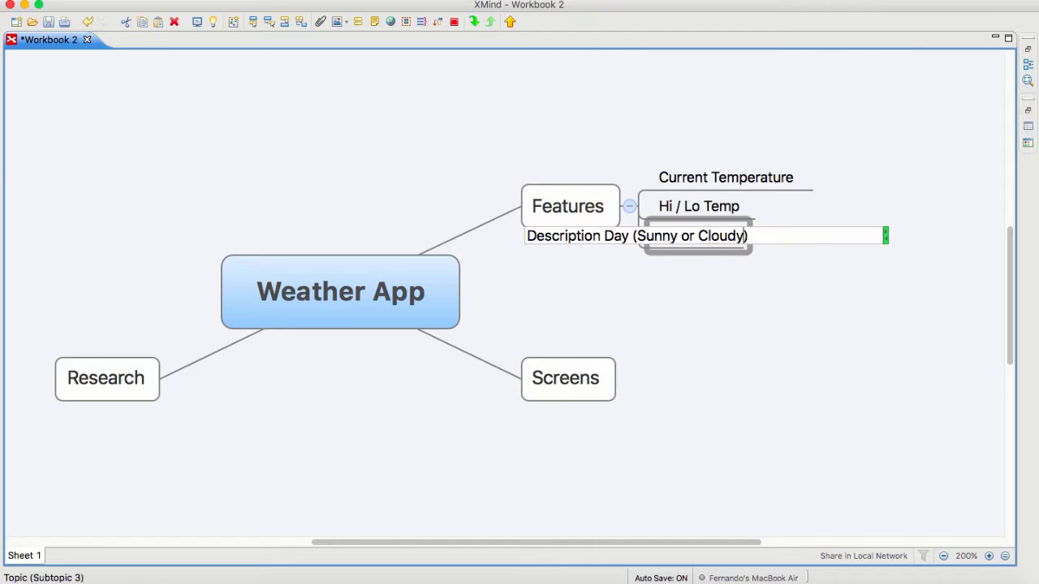
key(Return)
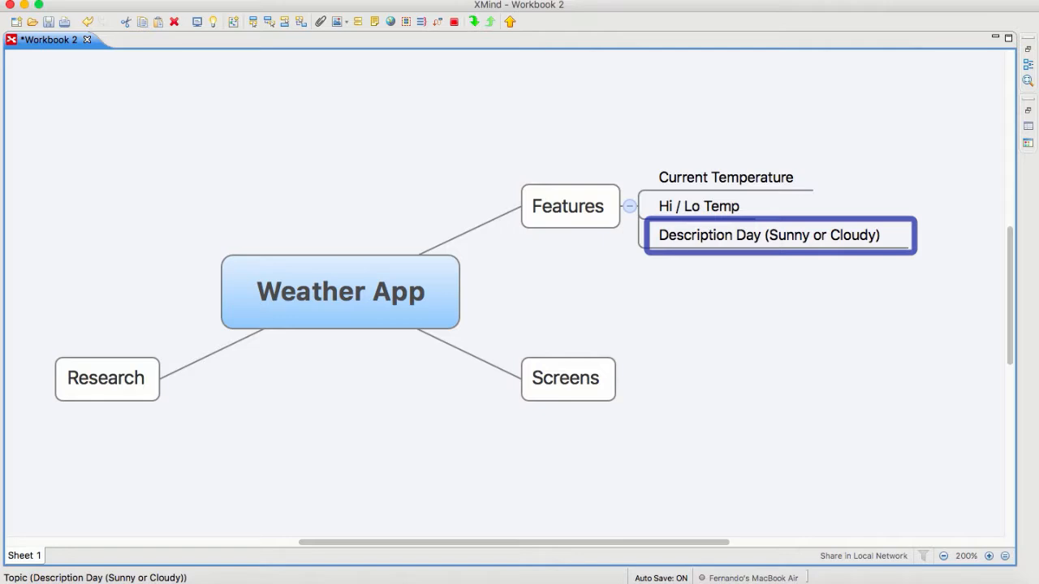
Add the subtopics "Rain %" and "Maybe - Wind" at the end of the Features branch
key(Return)
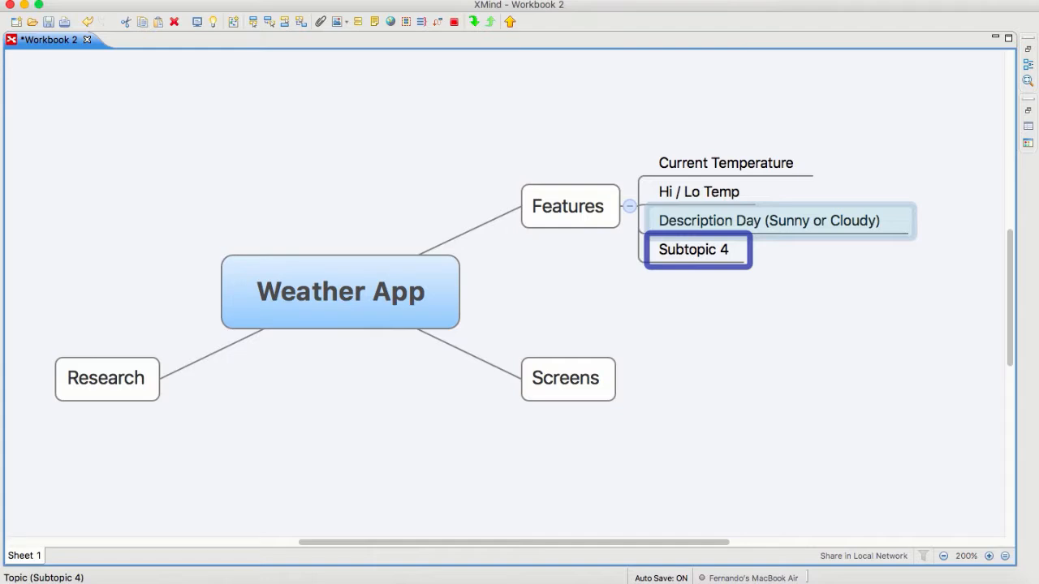
text(Rain)
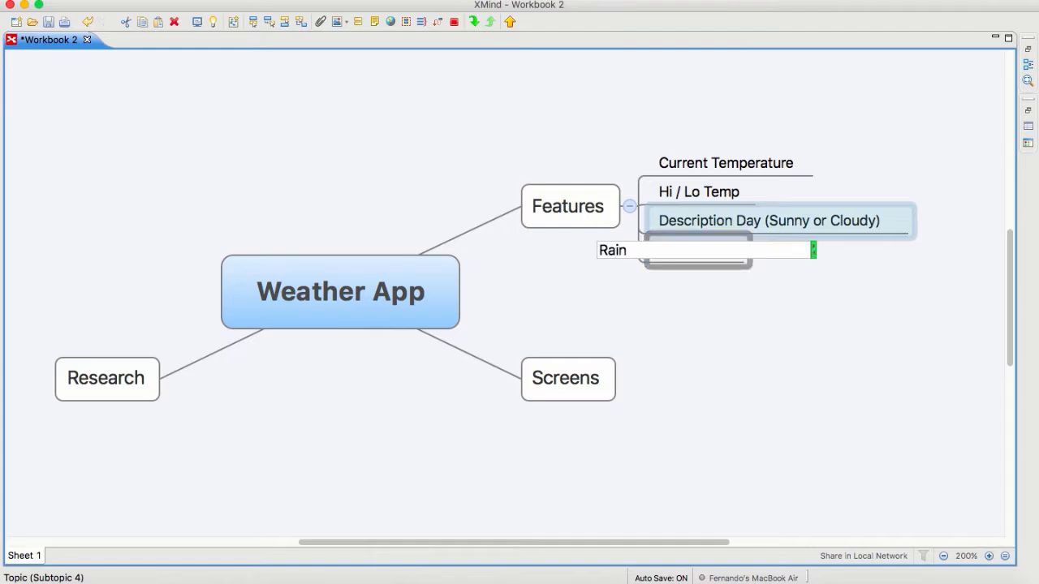
text( %)
key(Return)
key(Return)
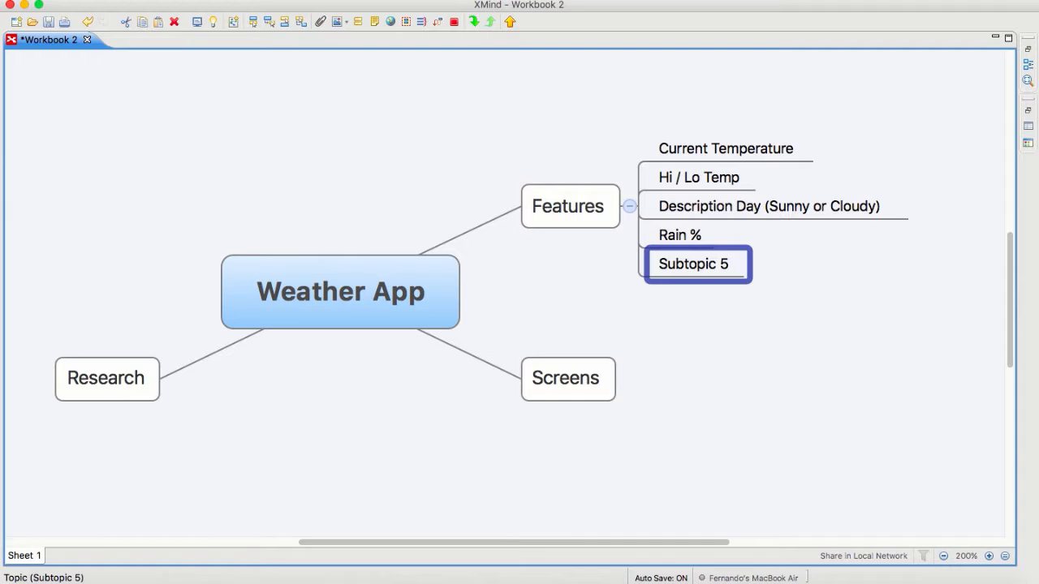
text(Maybe -)
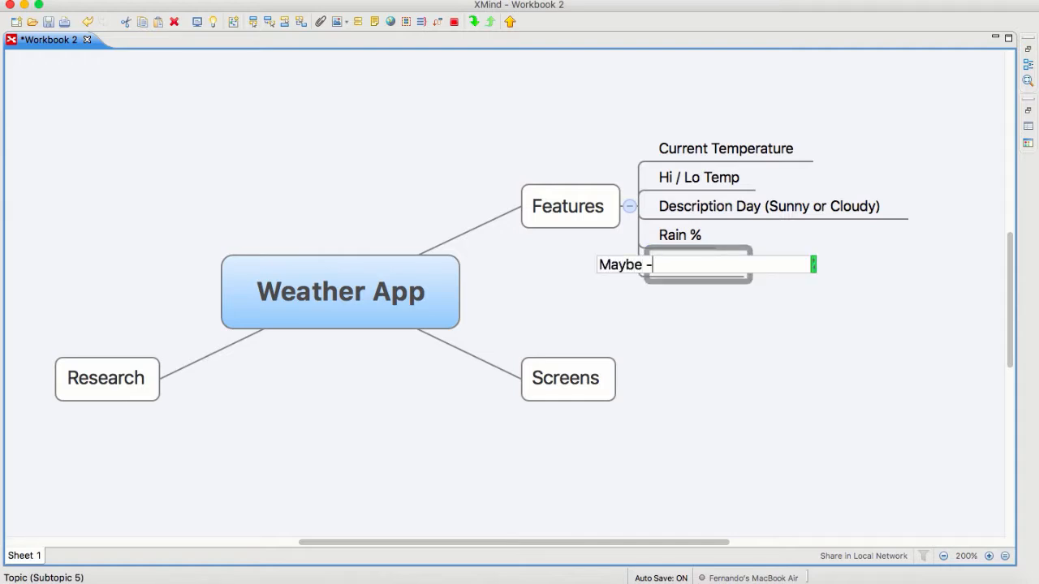
text( Wind)
key(Return)
Add the subtopic "Future - Forecast" as the last item under Features
key(Return)
text(Future -)
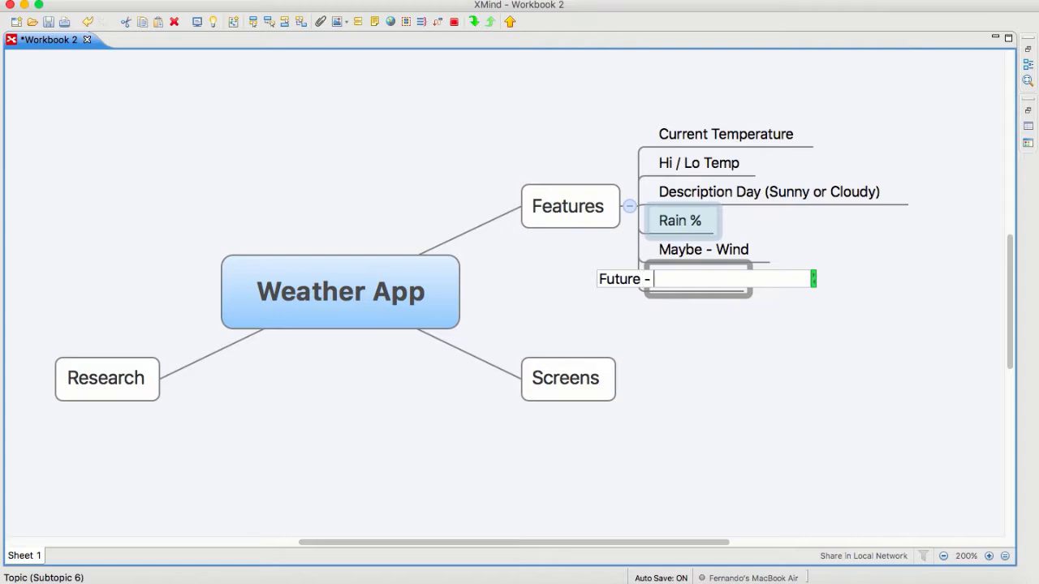
text( Forecase)
key(BackSpace)
text(t)
key(Return)
Add the subtopic "Main View" under Screens
click(603, 376)
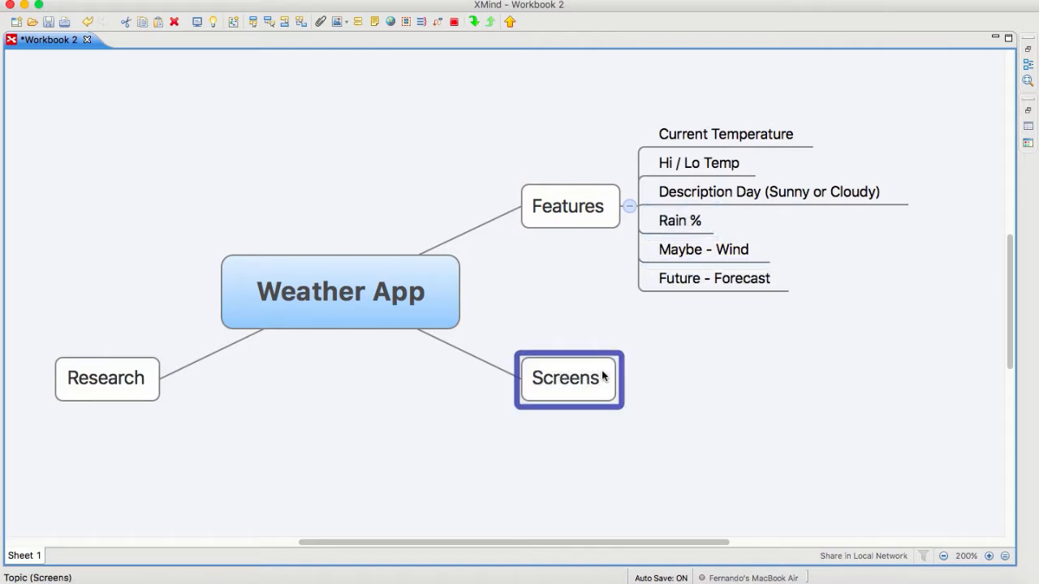
key(Tab)
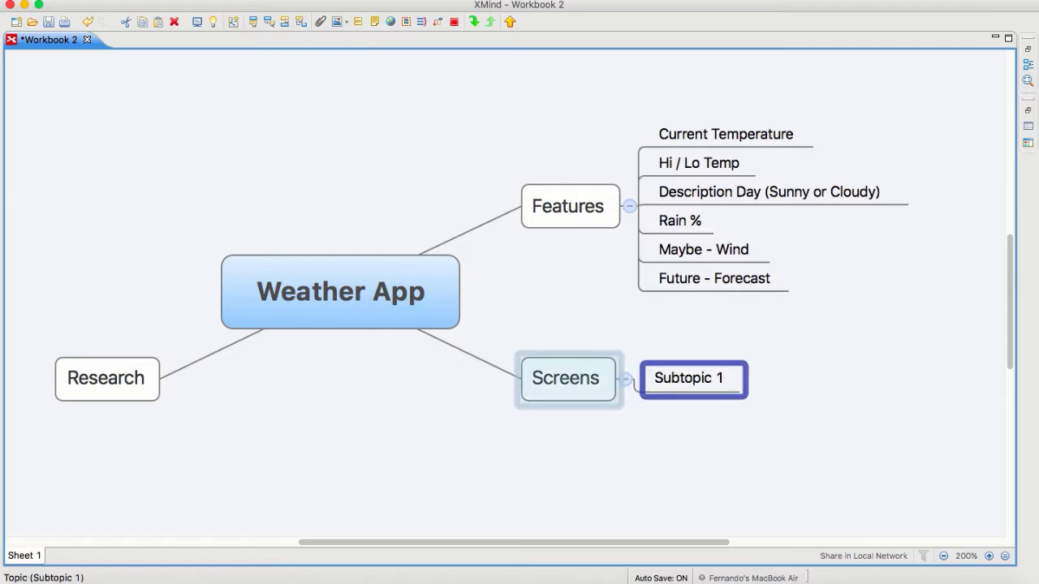
text(Main )
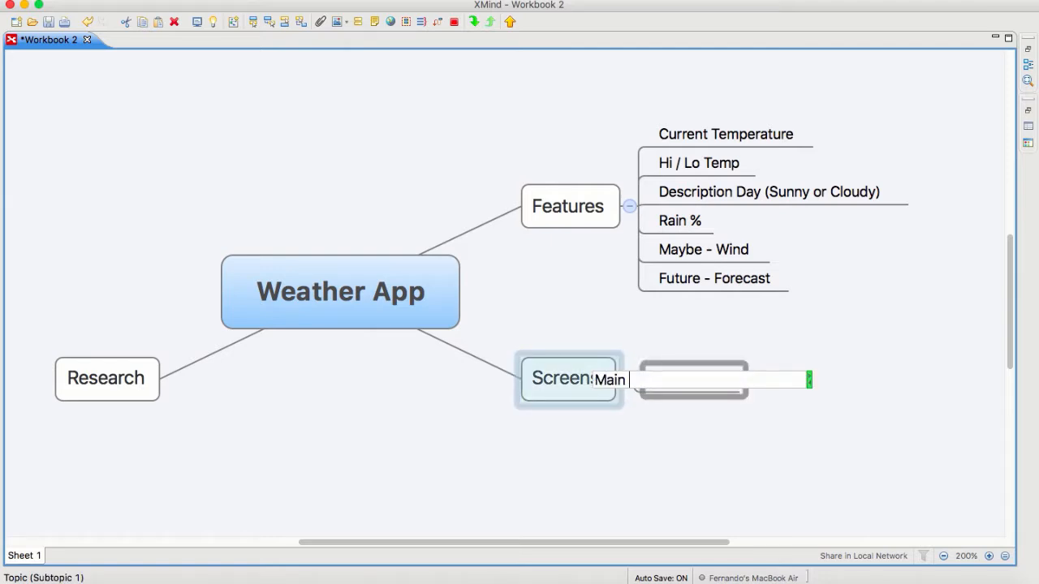
text(View)
key(Return)
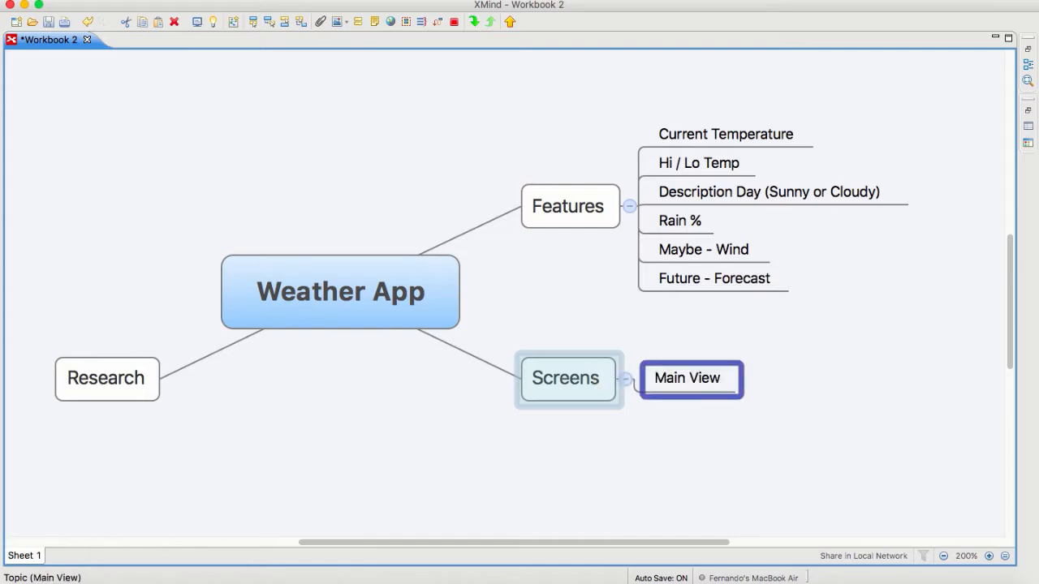
Add the subtopics "Settings" and "Credits" under Screens, below Main View
key(Return)
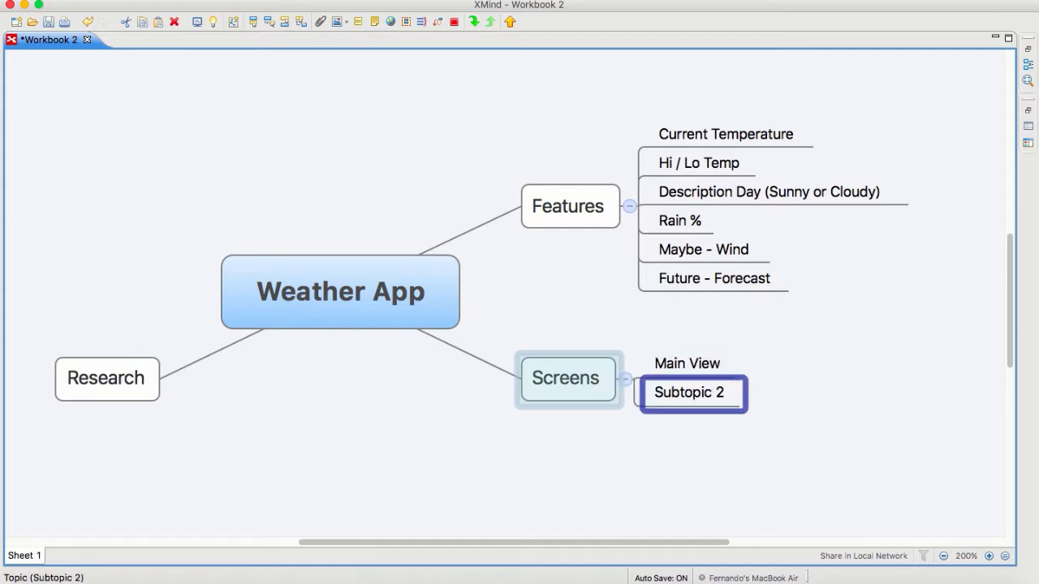
text(Settings)
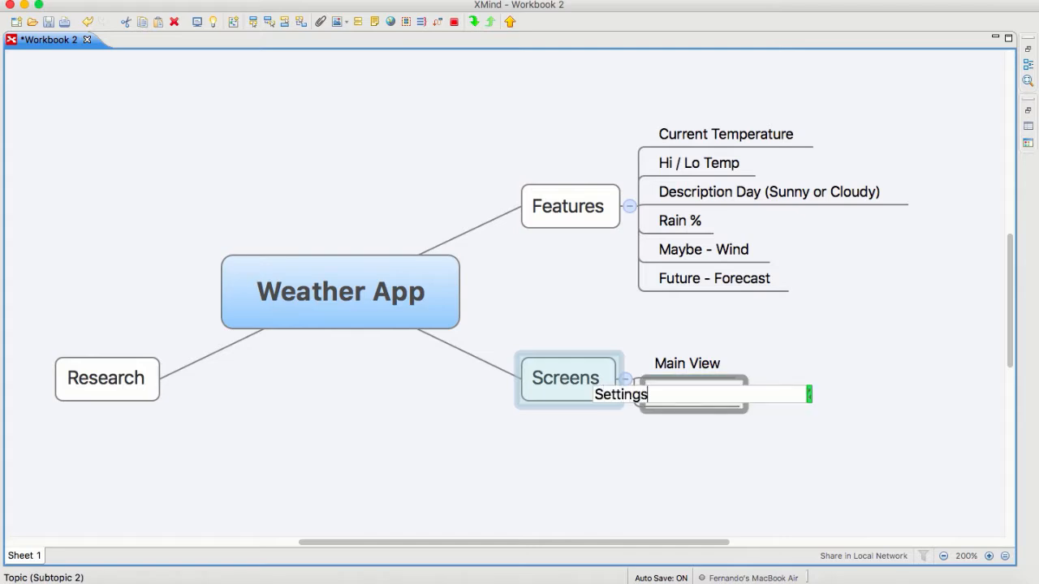
key(Return)
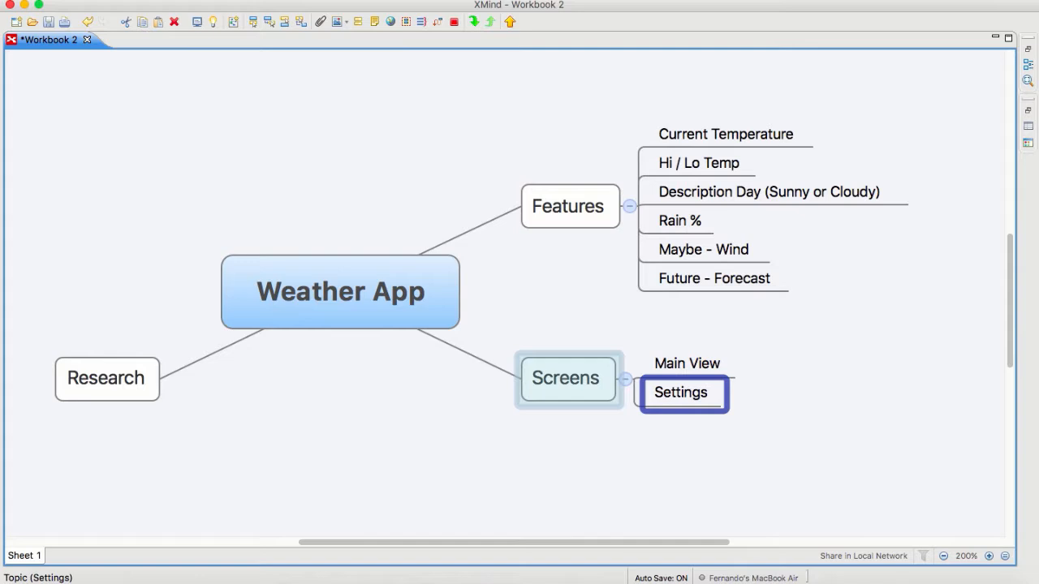
key(Return)
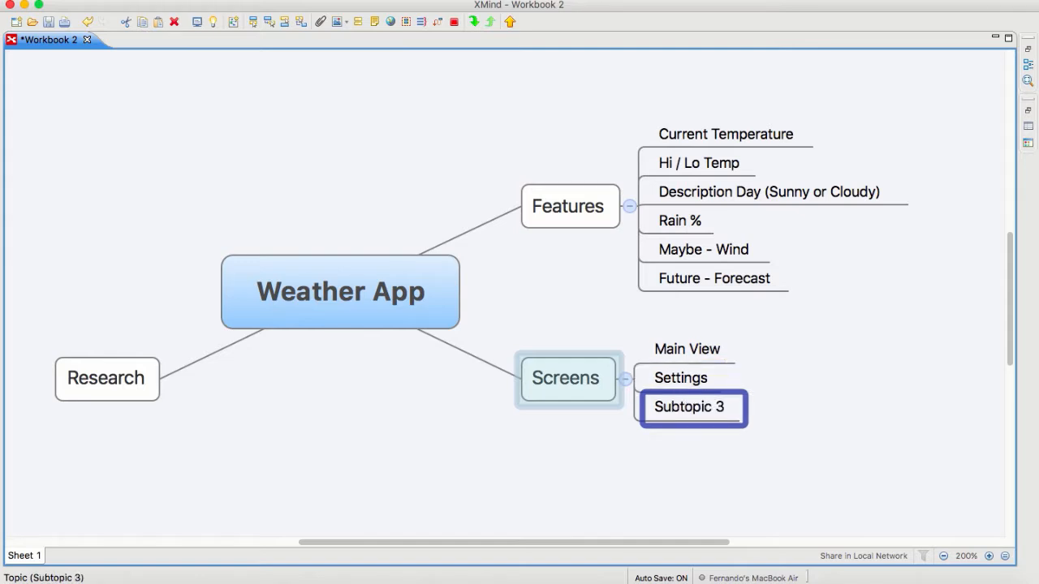
text(Credits)
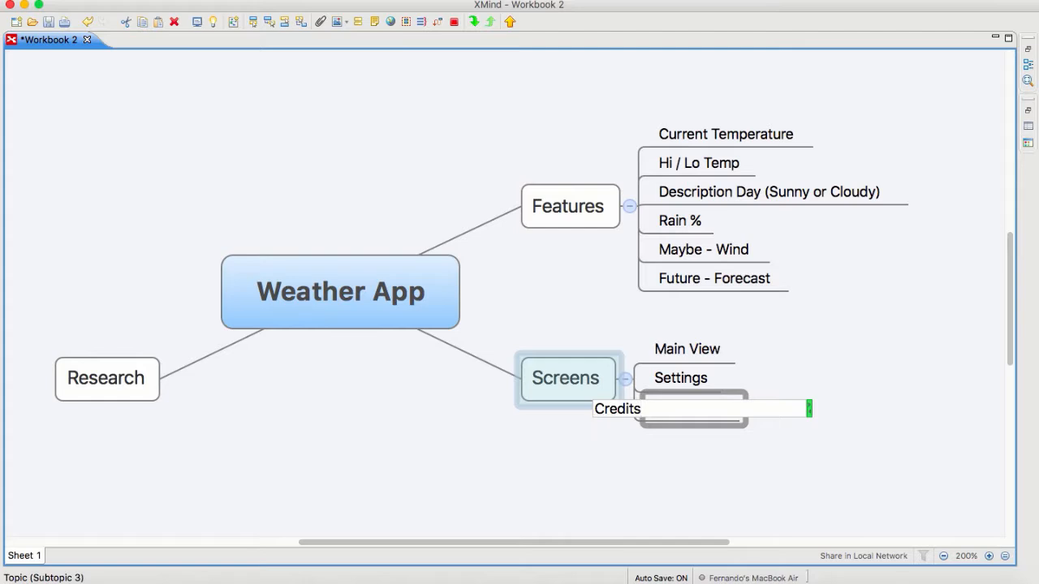
key(Return)
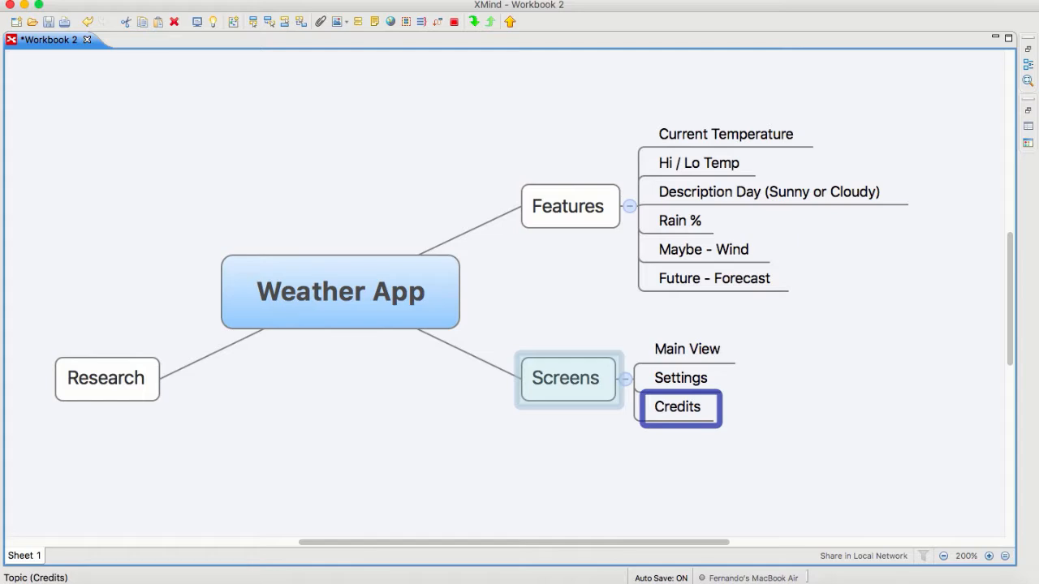
Insert the subtopic "Add City" under Screens, between Main View and Settings
key(Up)
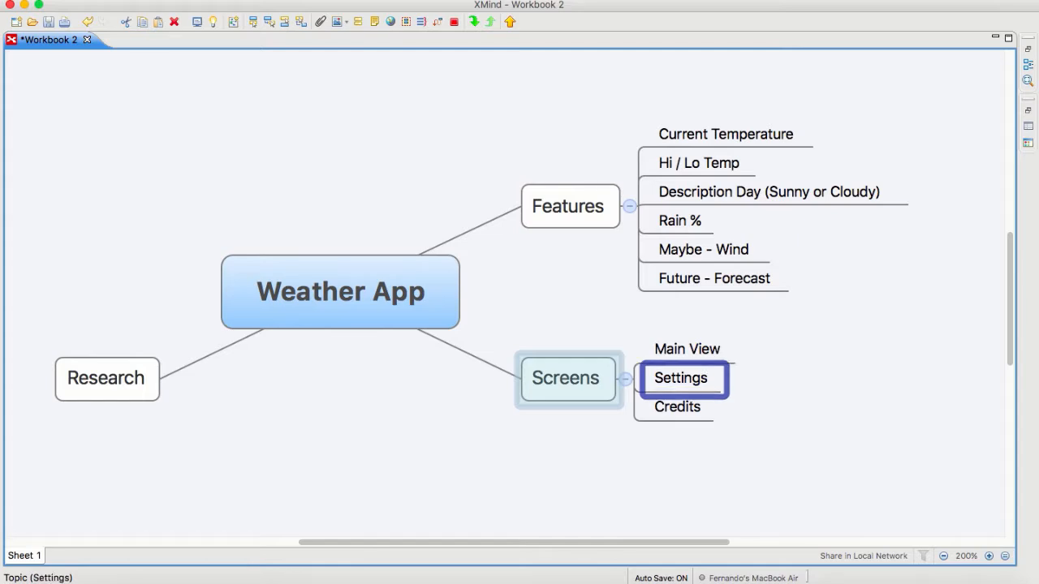
key(Up)
key(Return)
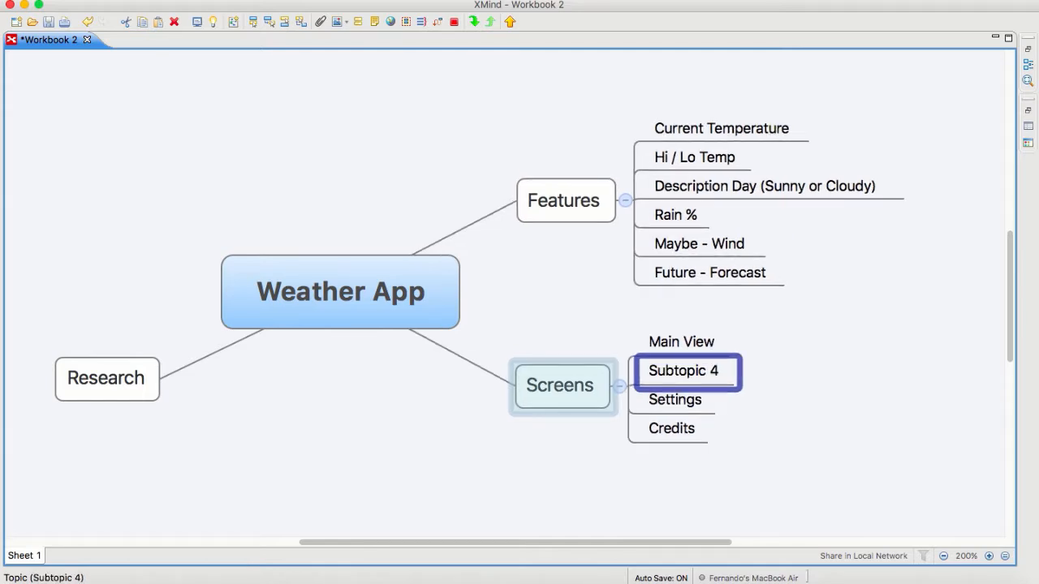
text(Citt)
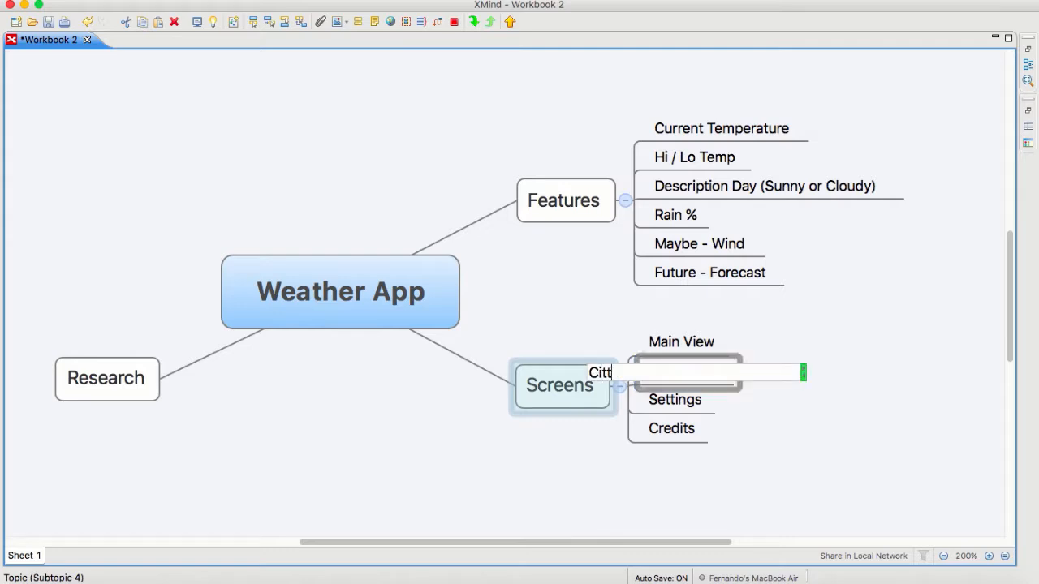
key(BackSpace)
key(BackSpace)
key(BackSpace)
text(Add City)
key(Return)
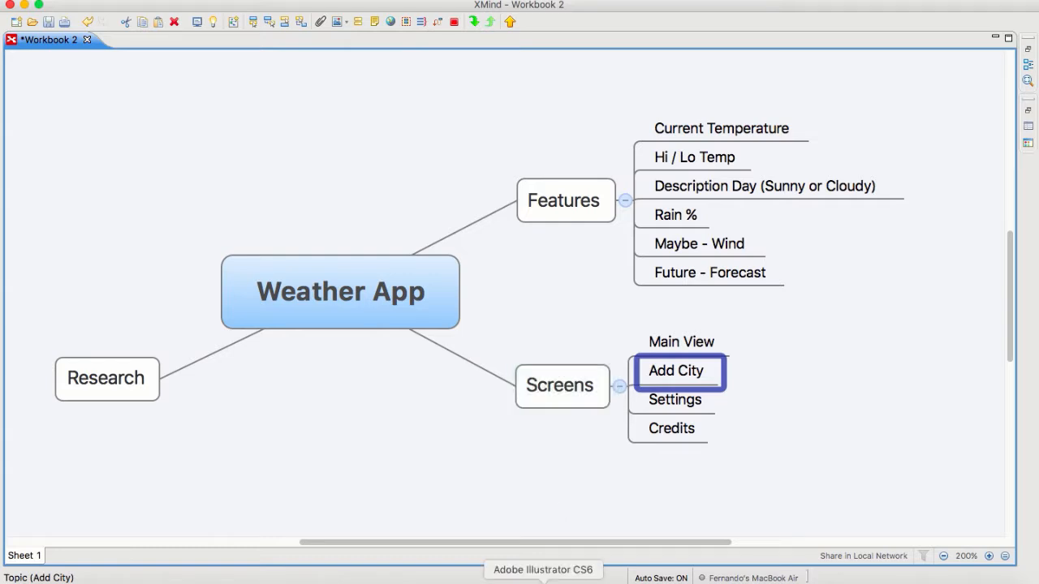
Save the workbook as "Weather App" in the Weather App Tut folder on the Desktop
click(402, 467)
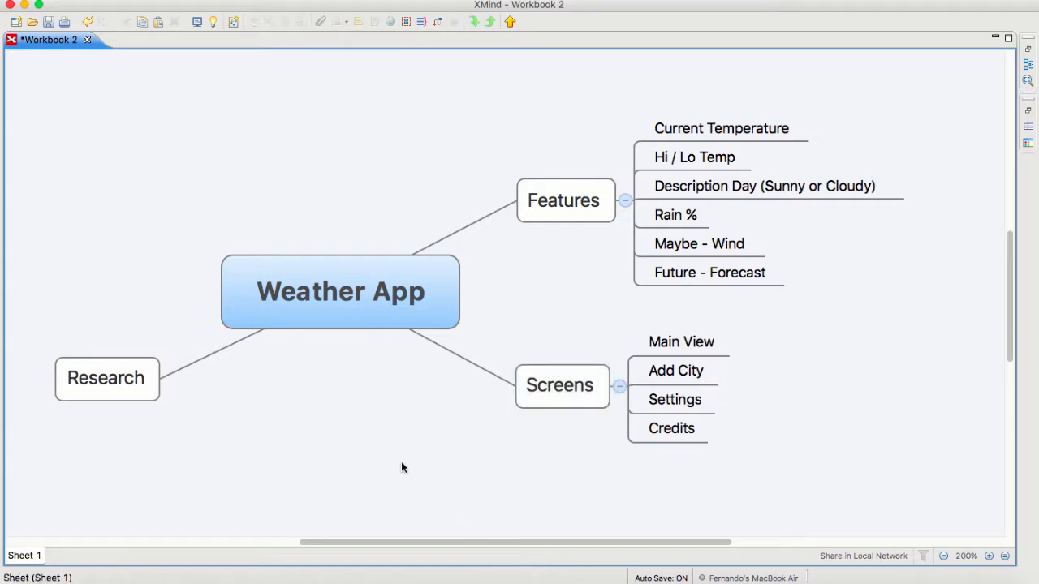
click(50, 22)
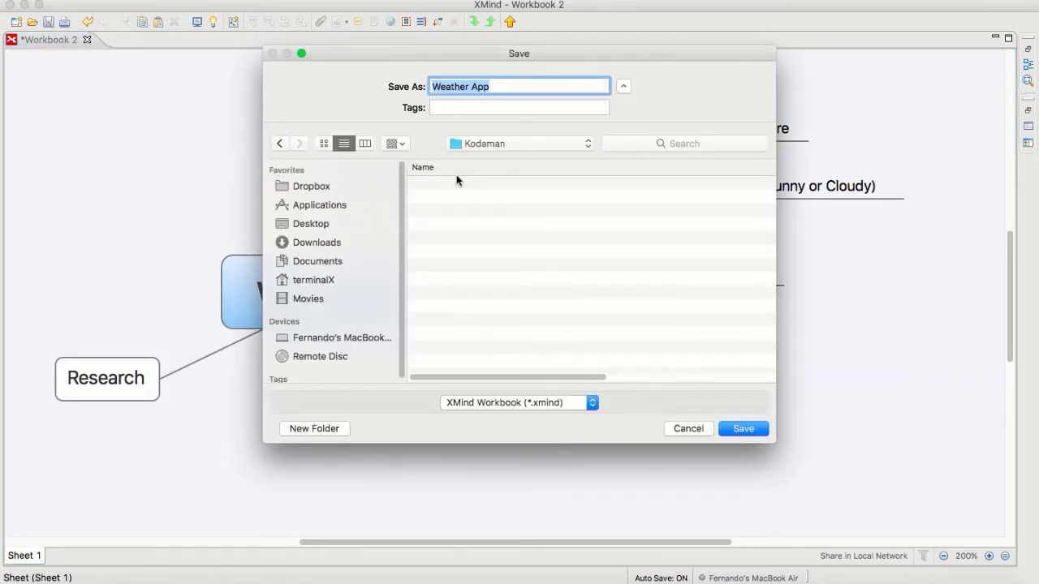
click(327, 230)
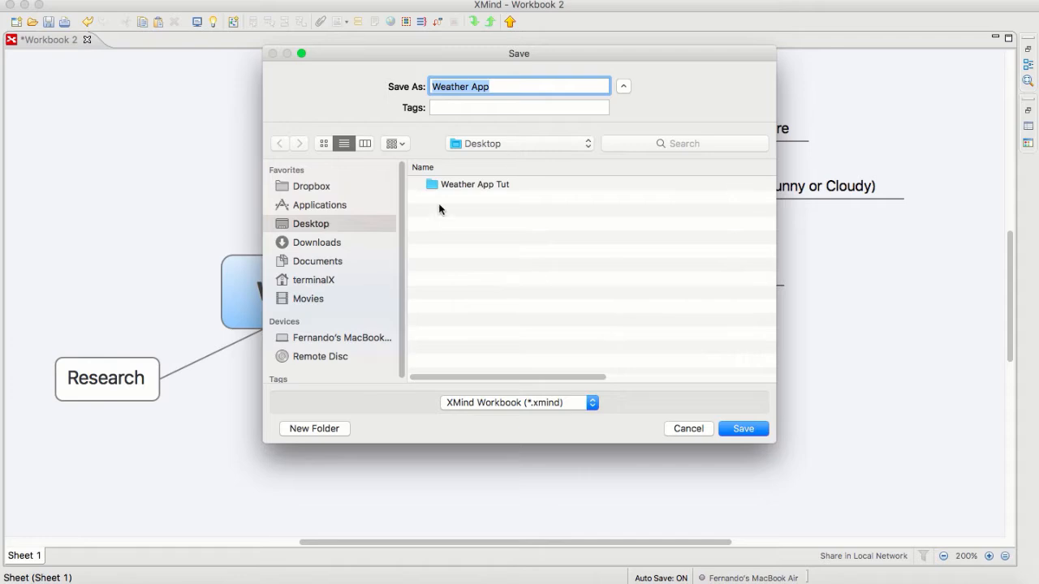
double_click(469, 186)
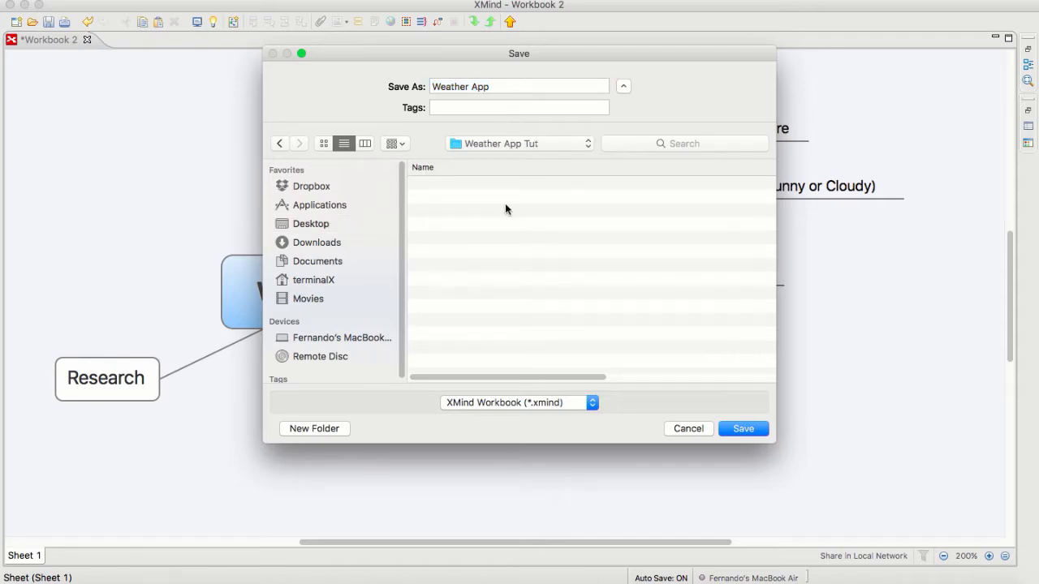
click(738, 428)
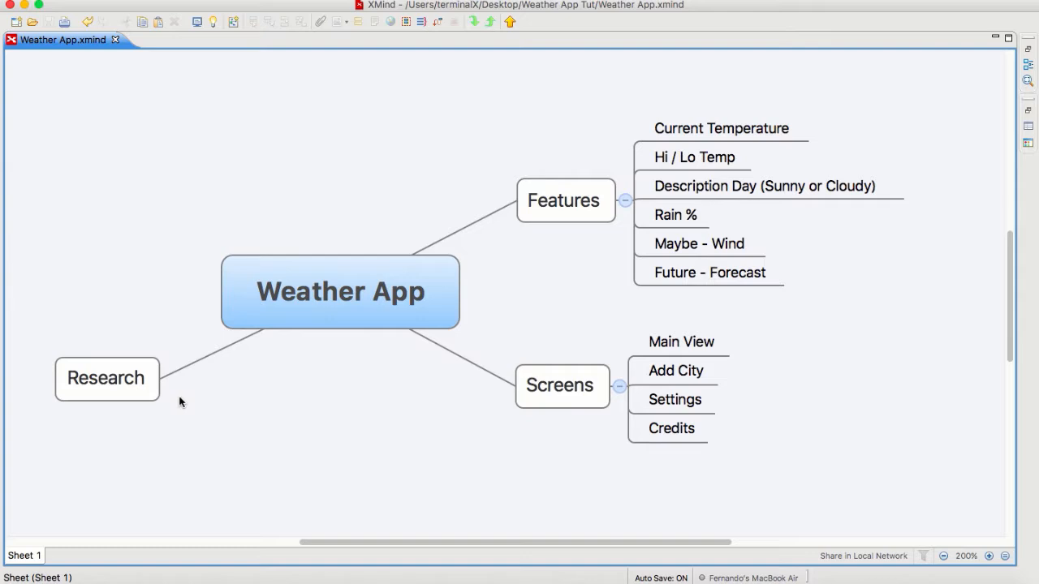
Add the subtopic "How to do JSON in swift" under Research
click(139, 389)
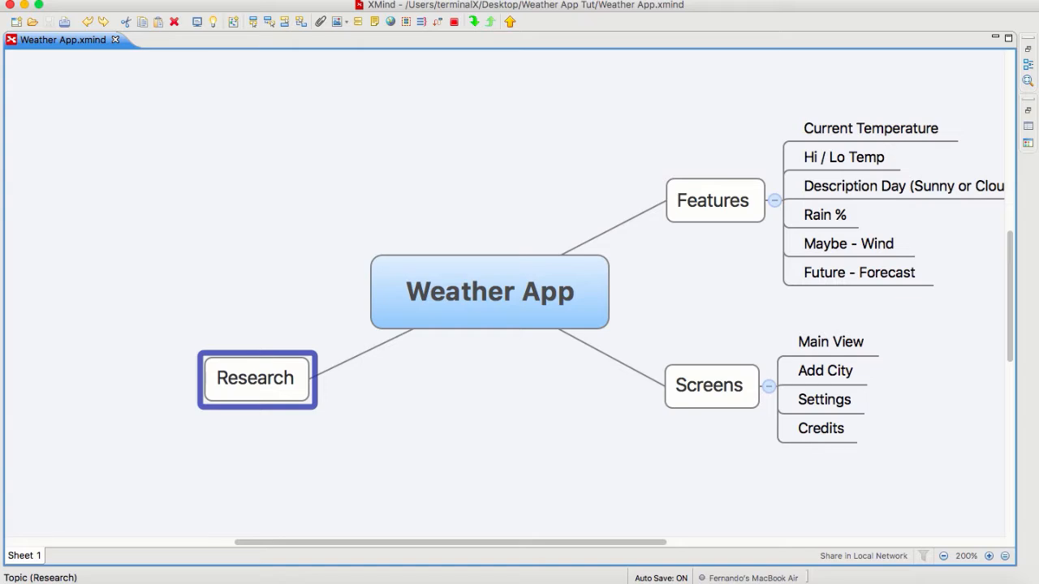
key(Tab)
text(How to do JSON in swift)
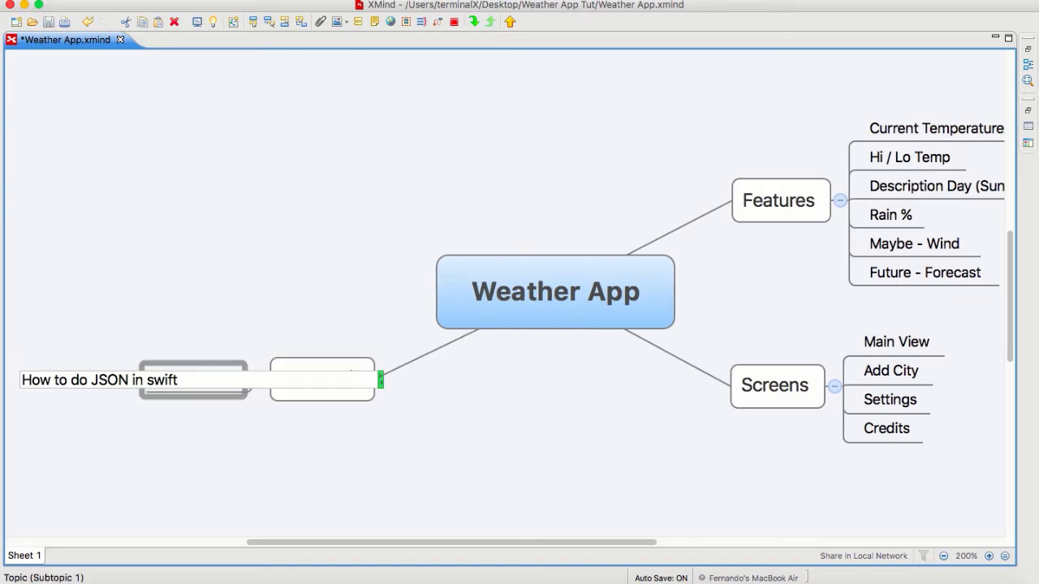
key(Return)
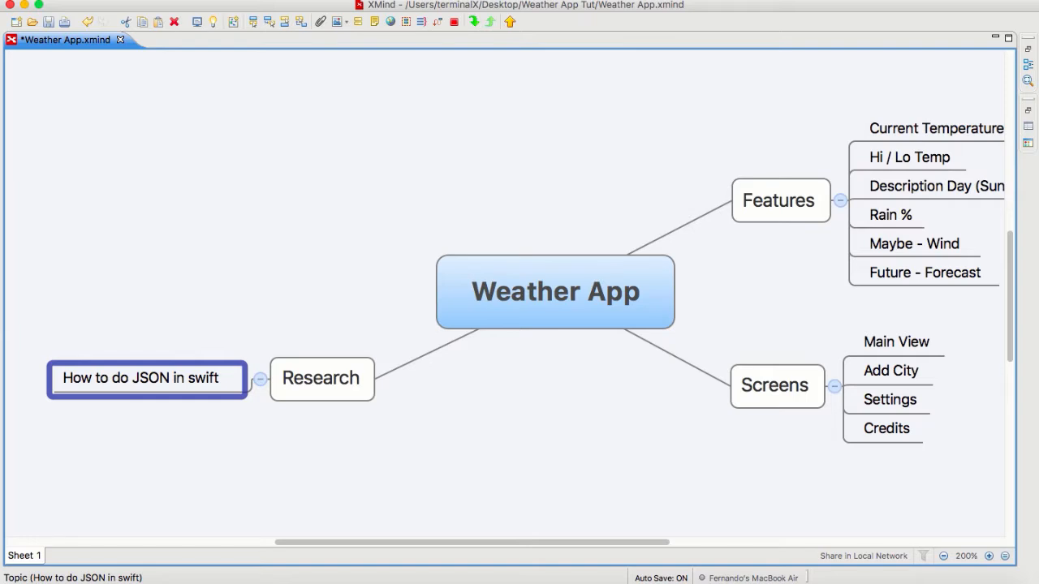
Add the subtopic "How to do NSOperation" under Research, below the JSON item
key(Return)
text(Hot)
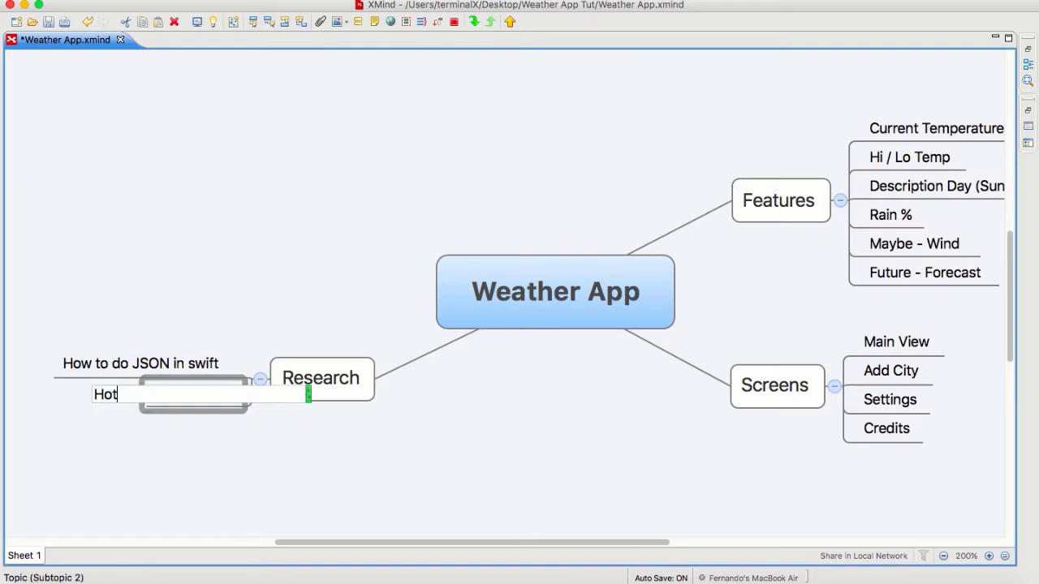
key(BackSpace)
text(w to do NSOper)
key(BackSpace)
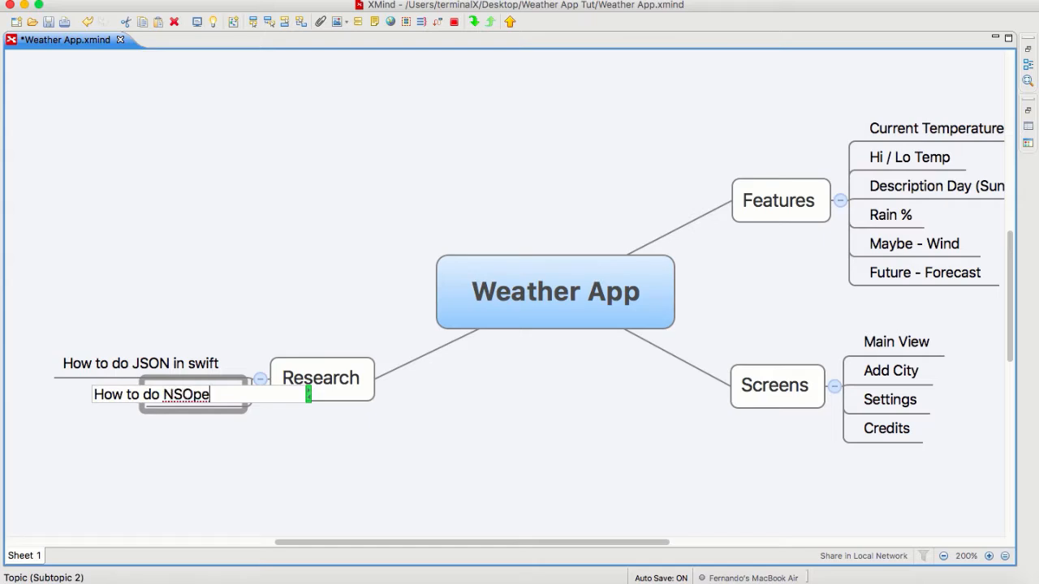
text(ratio)
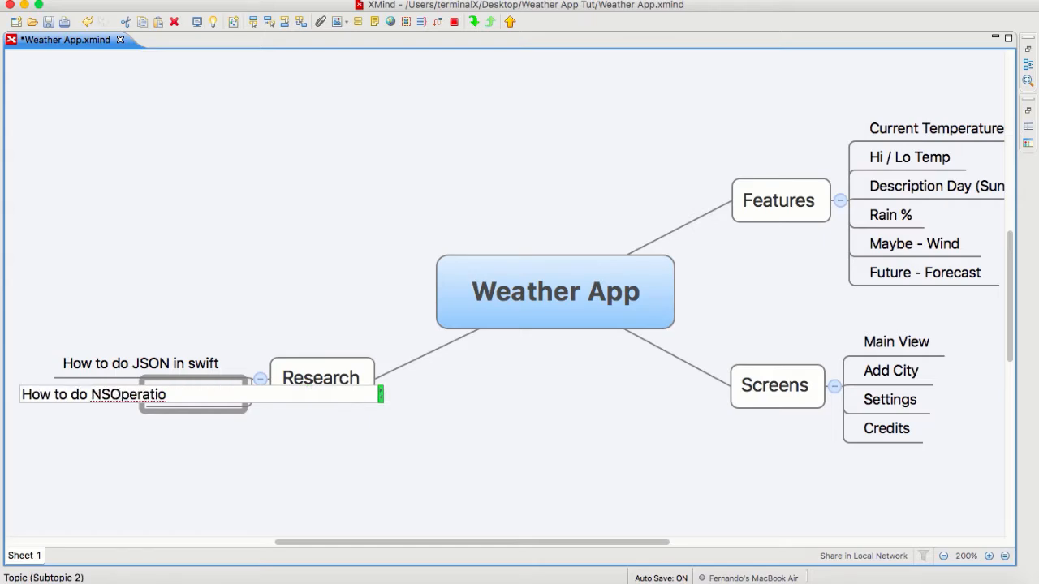
text(n)
key(Return)
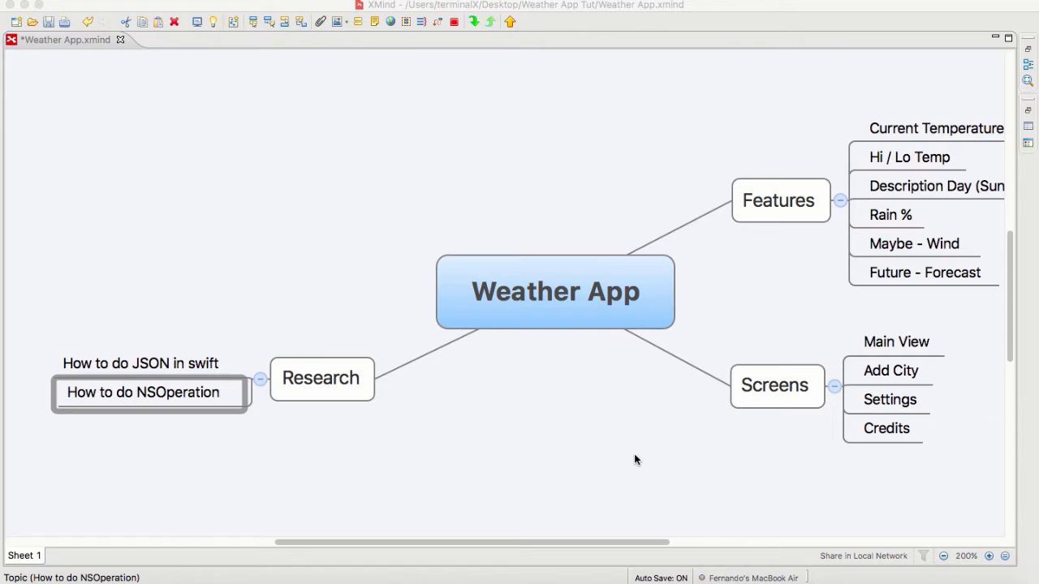
Add the subtopic "How to get HTTP request" under Research, below the NSOperation item
click(197, 401)
key(Return)
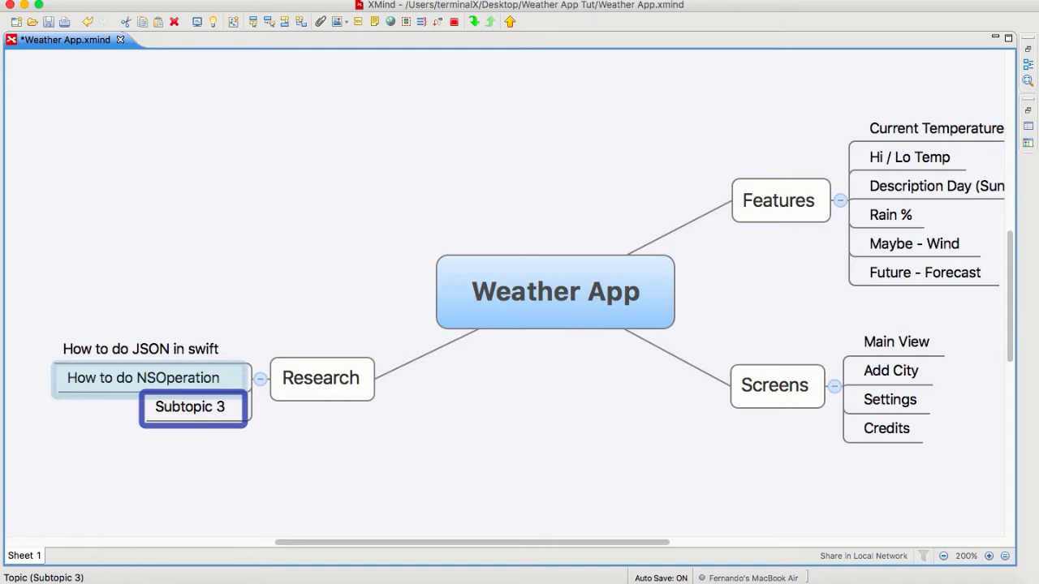
text(How to)
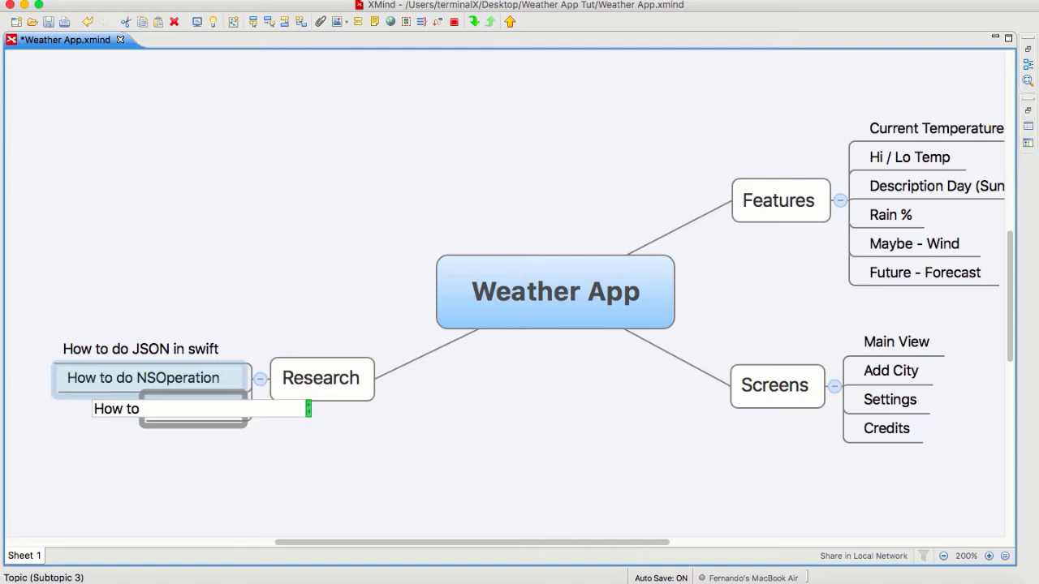
text(get HTTP request)
key(Return)
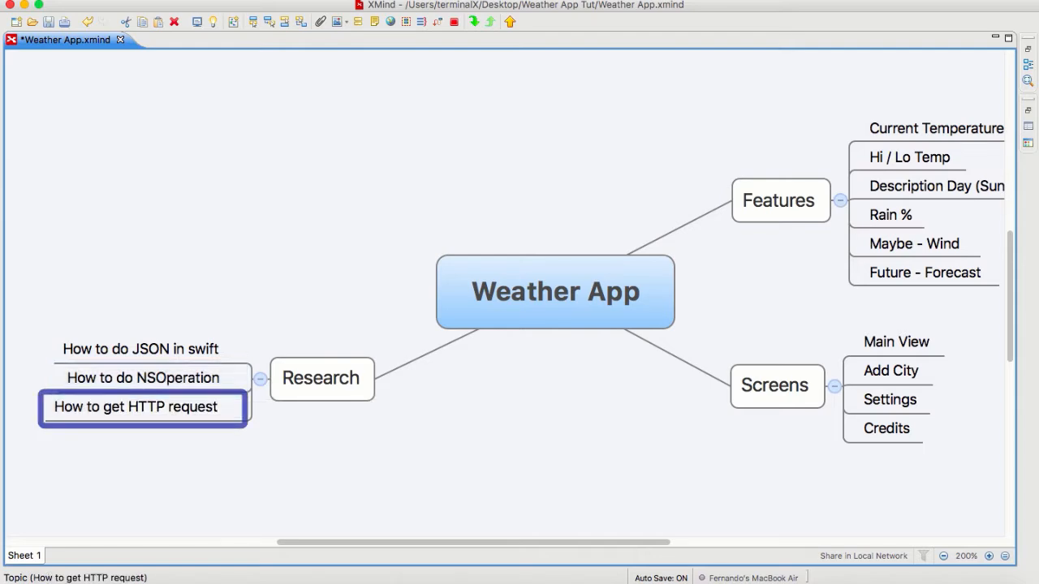
Add the subtopic "How to get an API Key" as the last item under Research and save the workbook
key(Return)
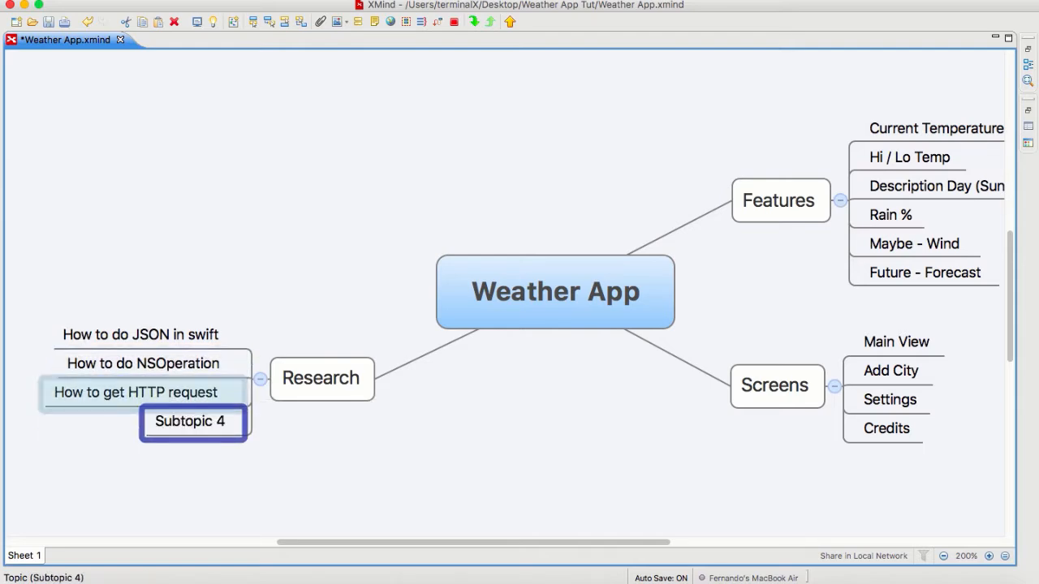
text(H)
text(to )
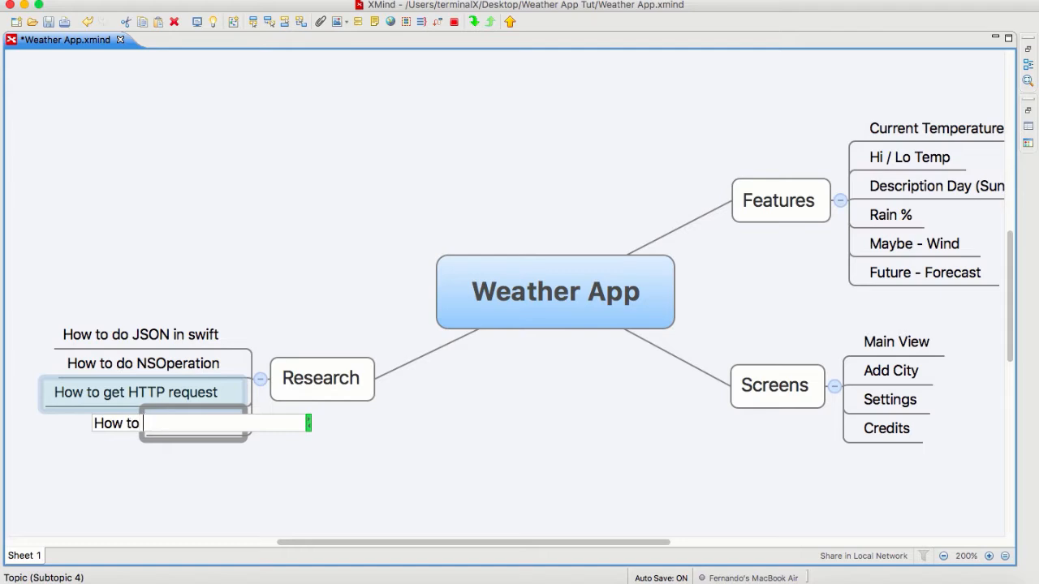
text(get an API KEy)
key(BackSpace)
key(BackSpace)
text(ey)
key(Return)
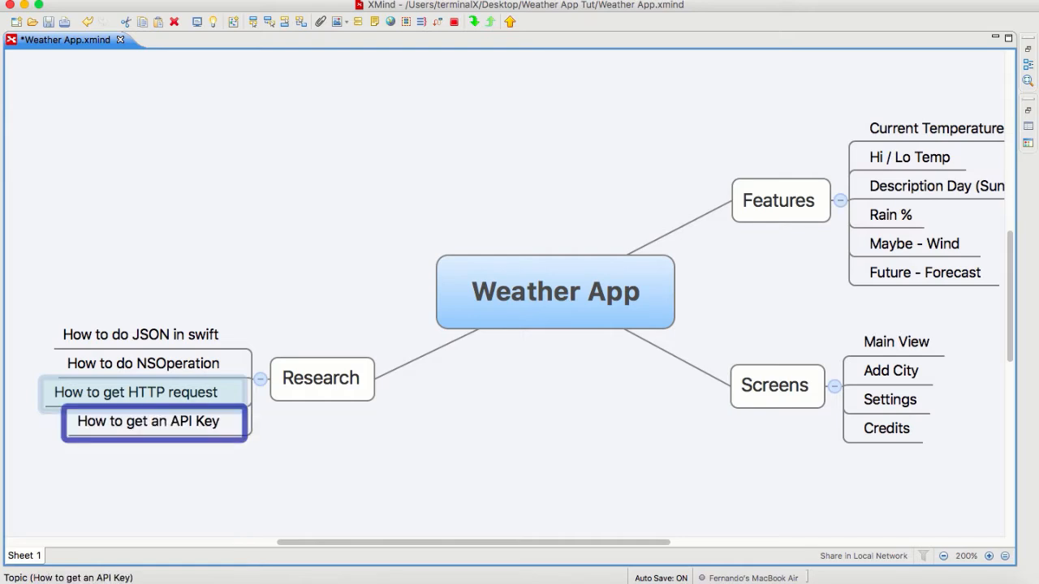
click(336, 448)
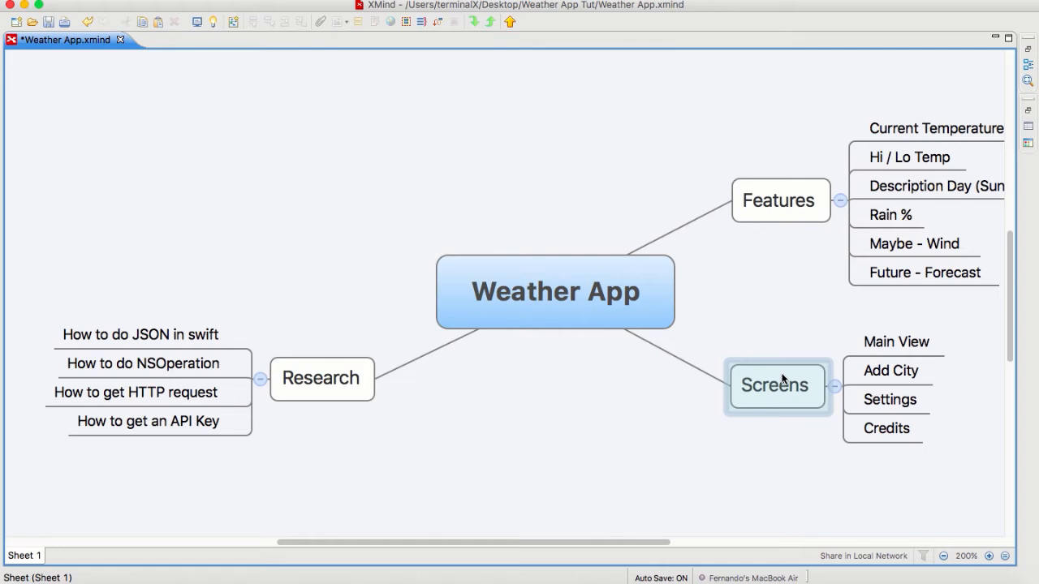
key(cmd+s)
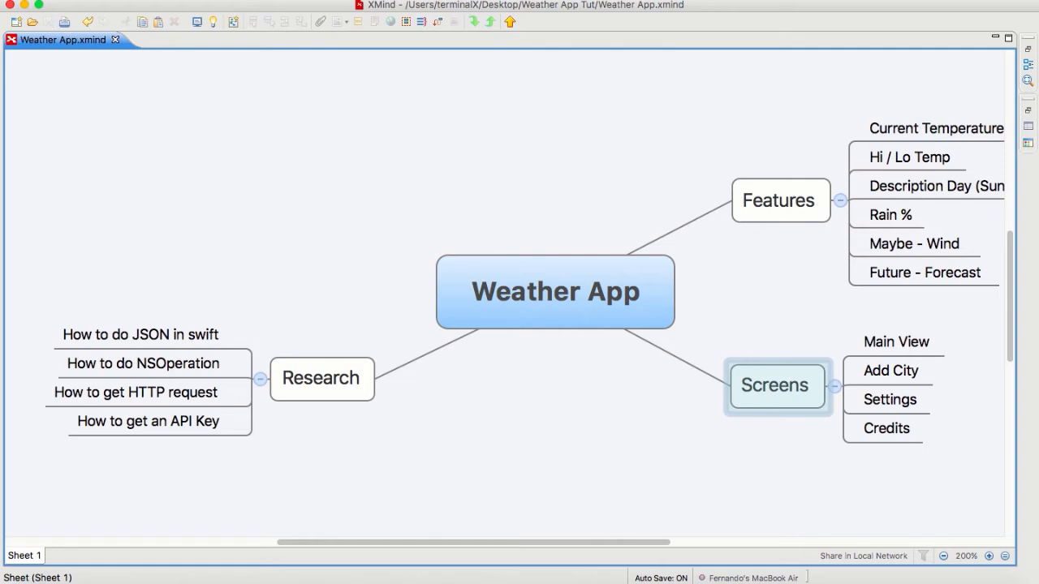